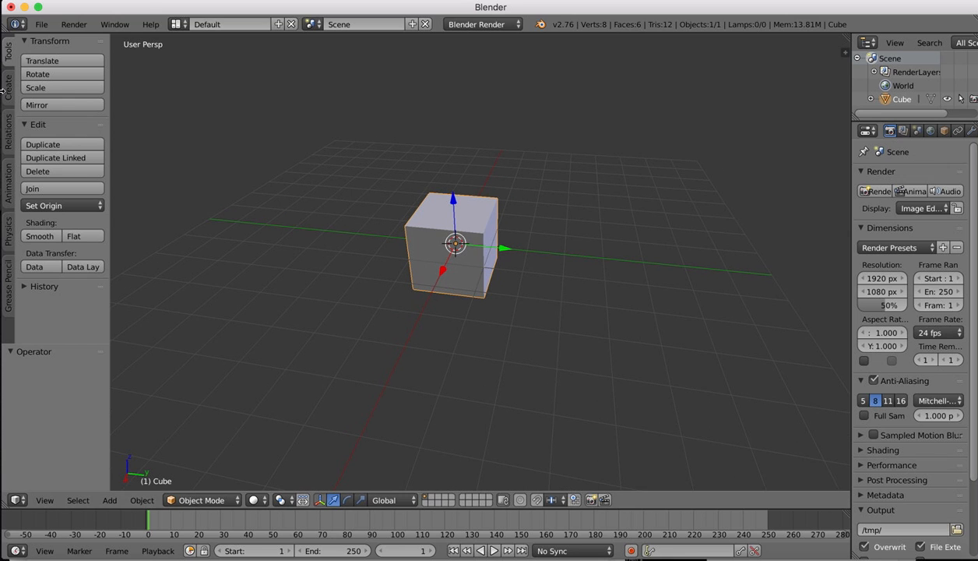
Step: Switch the cube to Edit Mode and subdivide the whole mesh with 3 cuts
{"action": "key", "text": "Tab"}
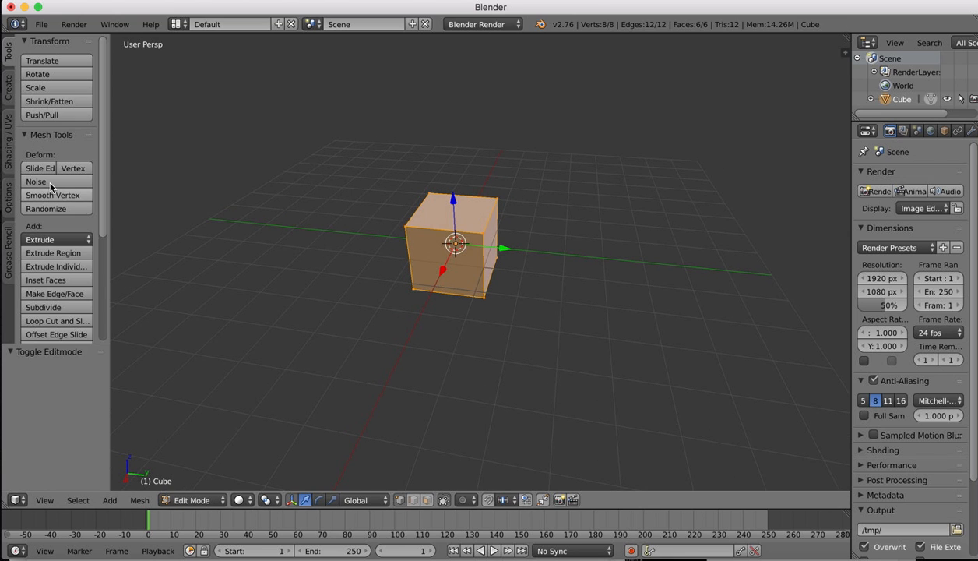
{"action": "left_click", "coordinate": [45, 307]}
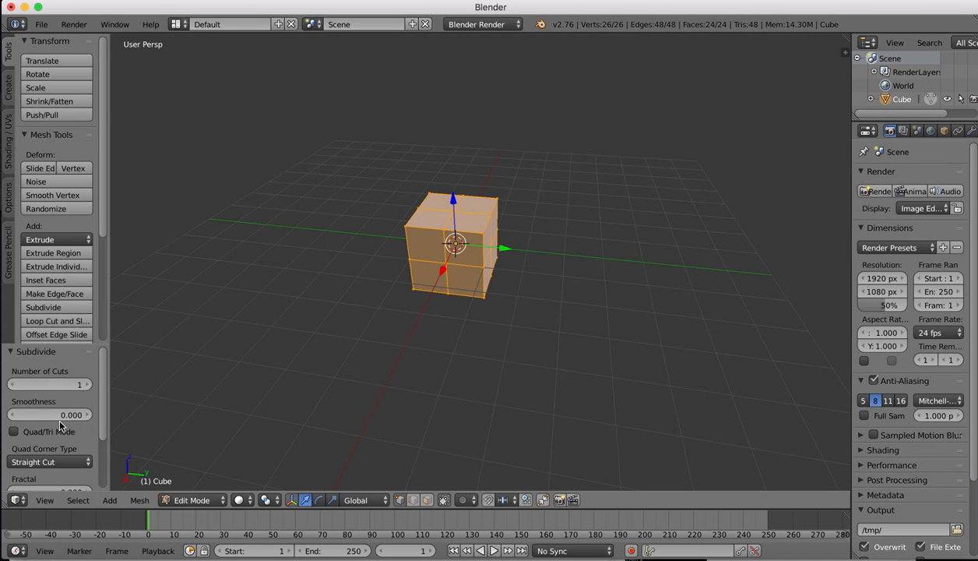
{"action": "left_click", "coordinate": [88, 384]}
{"action": "left_click", "coordinate": [88, 384]}
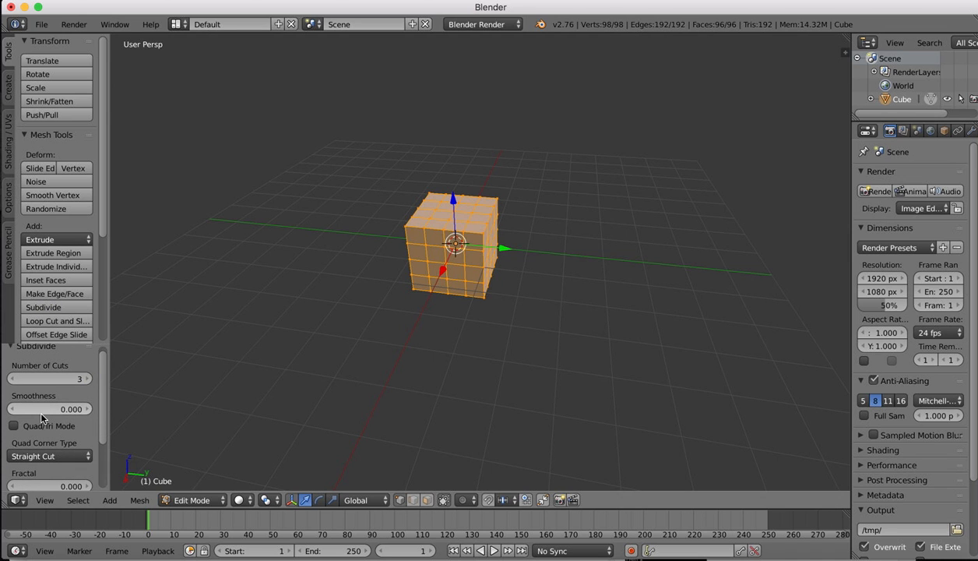
Step: Set the subdivision's Fractal value to 0.660 and reduce the number of cuts to 2
{"action": "scroll", "coordinate": [42, 418], "scroll_direction": "down", "scroll_amount": 1}
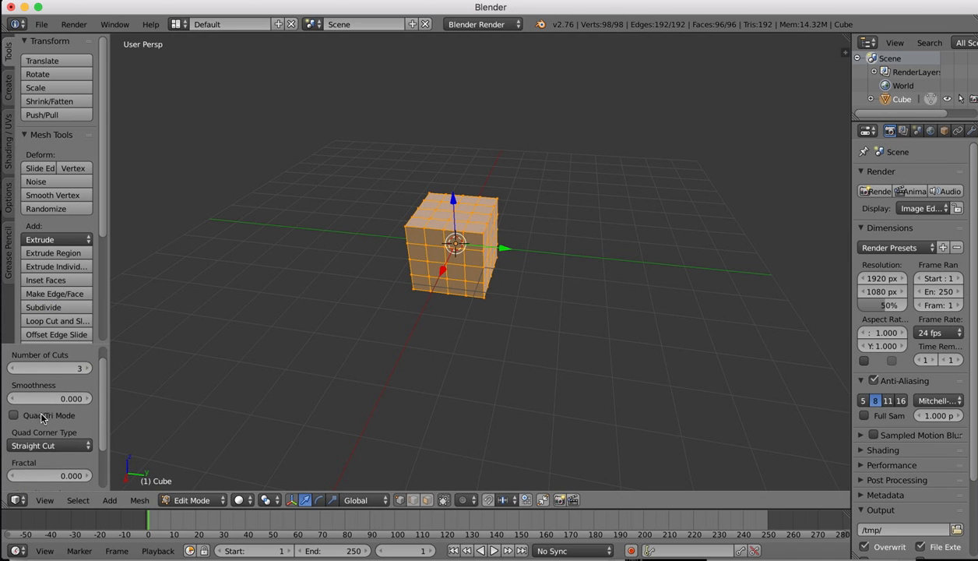
{"action": "left_click", "coordinate": [45, 473]}
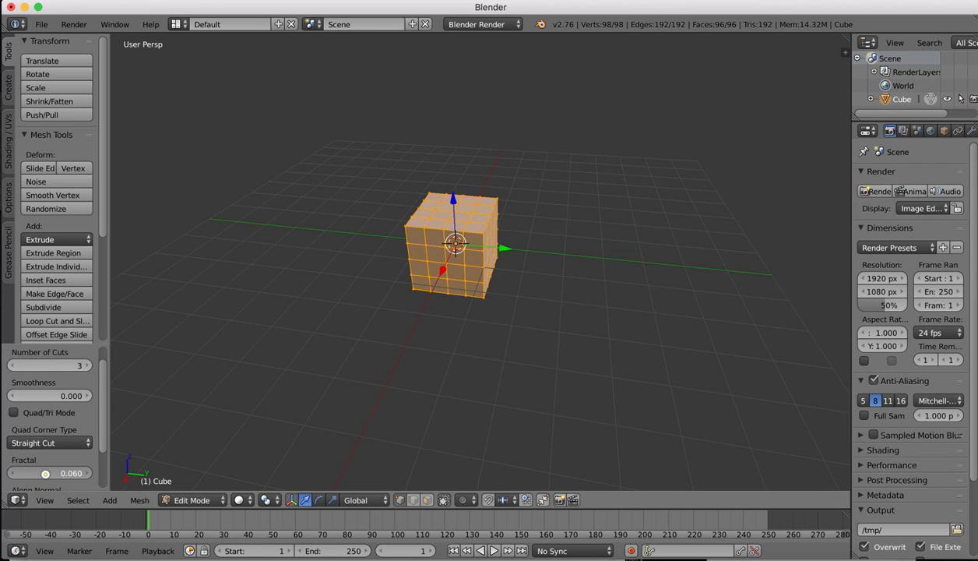
{"action": "left_click_drag", "start_coordinate": [45, 472], "coordinate": [45, 473]}
{"action": "left_click", "coordinate": [13, 365]}
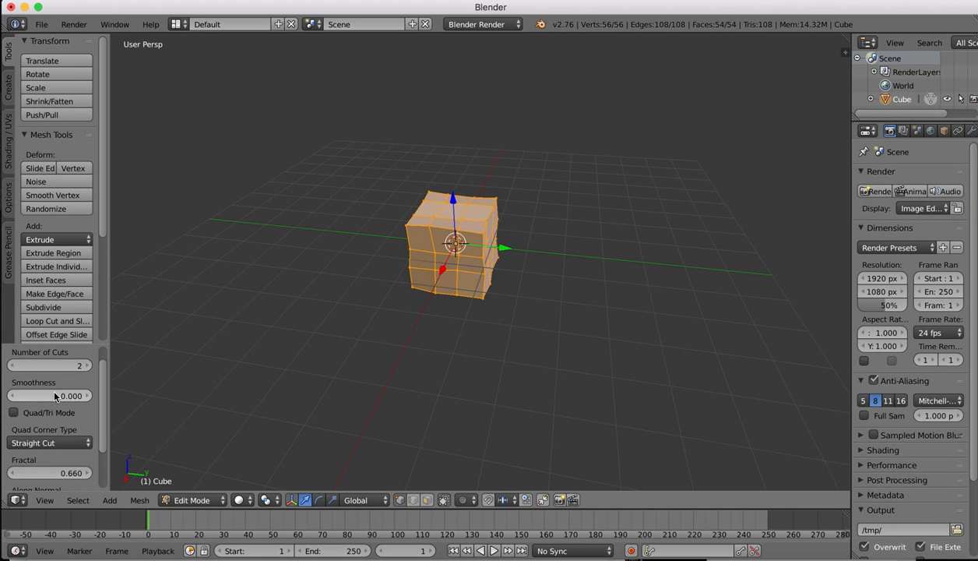
Step: Increase the subdivision's Fractal value to 0.880 and inspect the distorted cube from several sides
{"action": "scroll", "coordinate": [535, 190], "scroll_direction": "right", "scroll_amount": 5}
{"action": "scroll", "coordinate": [535, 190], "scroll_direction": "down", "scroll_amount": 3}
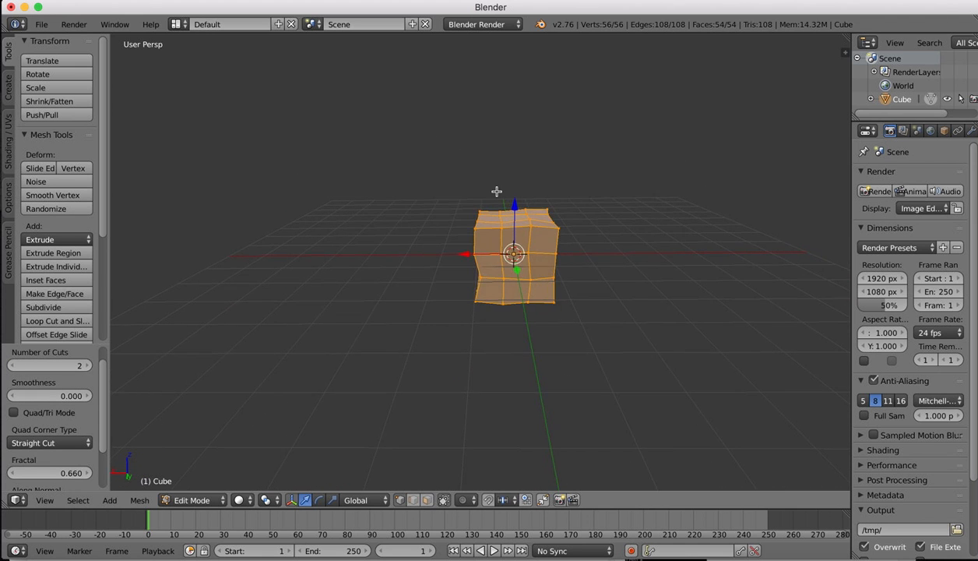
{"action": "middle_click_drag", "start_coordinate": [497, 191], "coordinate": [324, 243]}
{"action": "scroll", "coordinate": [61, 420], "scroll_direction": "down", "scroll_amount": 3}
{"action": "left_click_drag", "start_coordinate": [67, 421], "coordinate": [68, 419]}
{"action": "scroll", "coordinate": [576, 208], "scroll_direction": "left", "scroll_amount": 10}
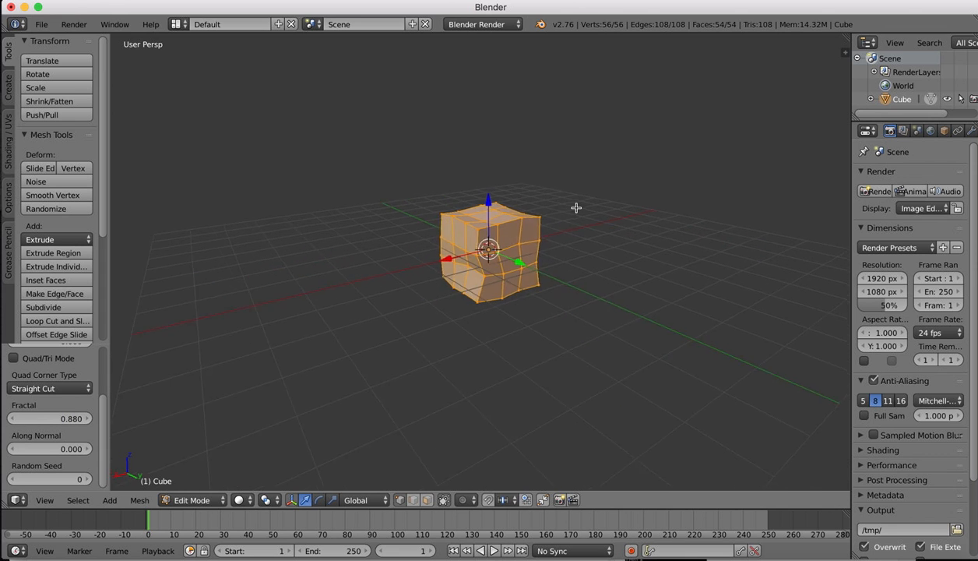
{"action": "scroll", "coordinate": [576, 208], "scroll_direction": "left", "scroll_amount": 10}
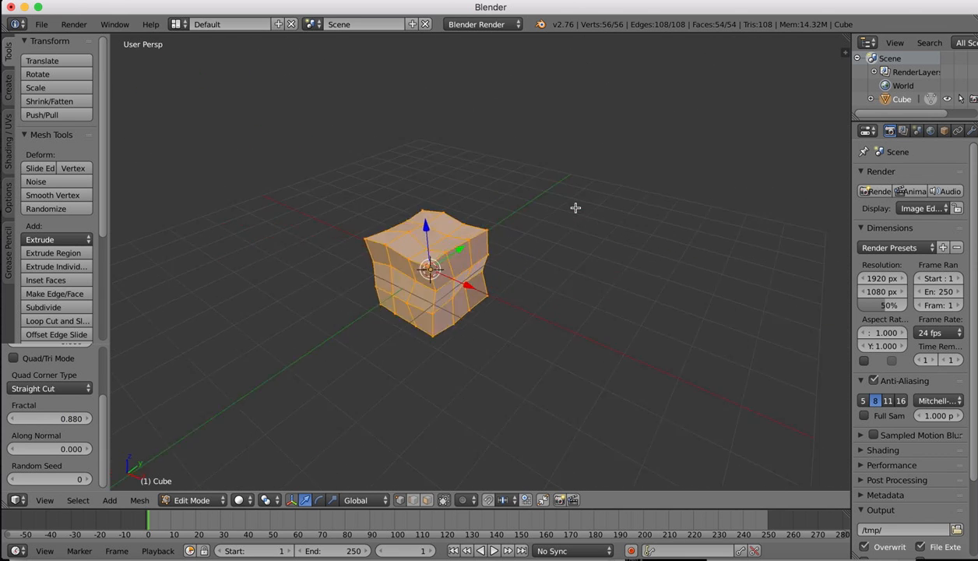
{"action": "scroll", "coordinate": [576, 208], "scroll_direction": "left", "scroll_amount": 10}
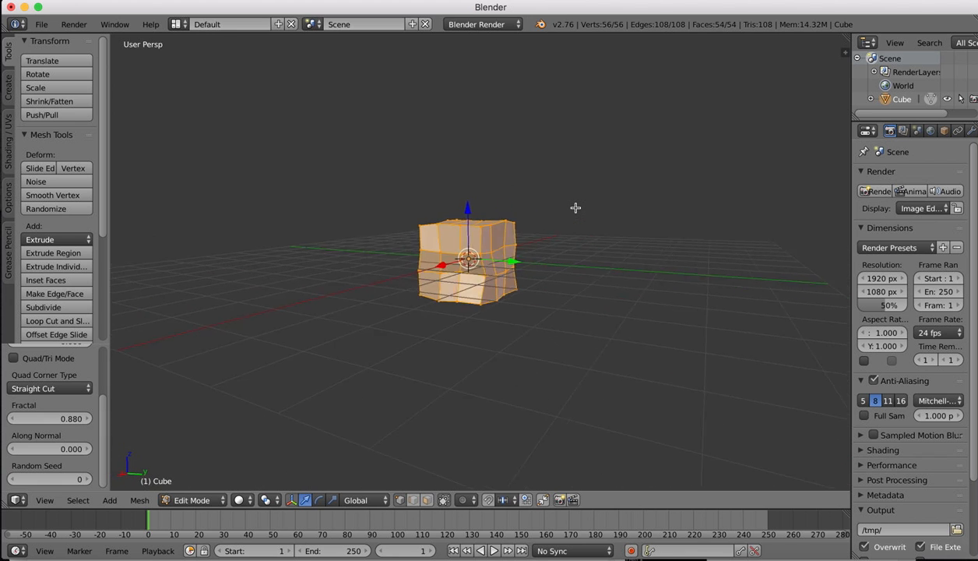
Step: Try random seeds between 1 and 3 for the subdivision's fractal distortion
{"action": "left_click", "coordinate": [88, 478]}
{"action": "left_click", "coordinate": [88, 478]}
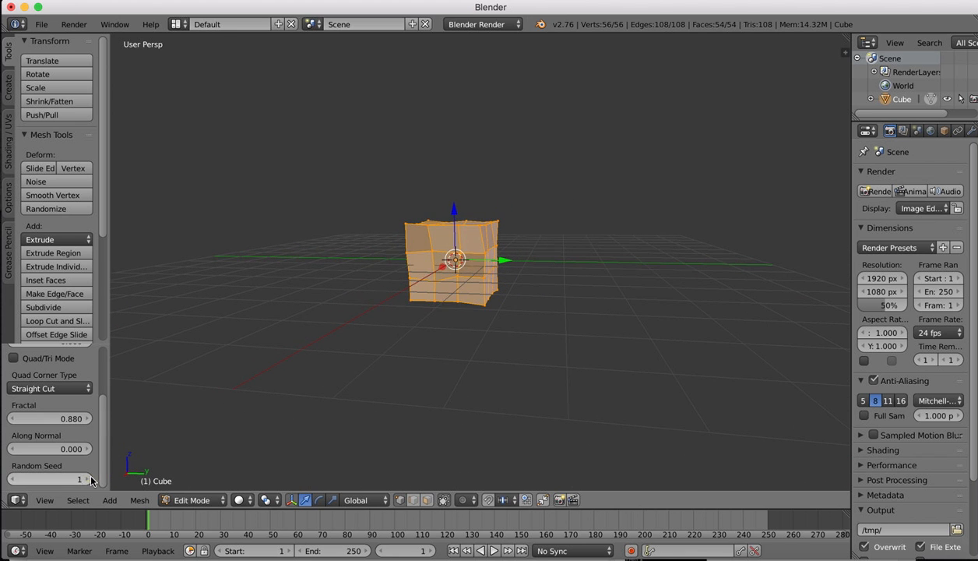
{"action": "scroll", "coordinate": [540, 178], "scroll_direction": "left", "scroll_amount": 10}
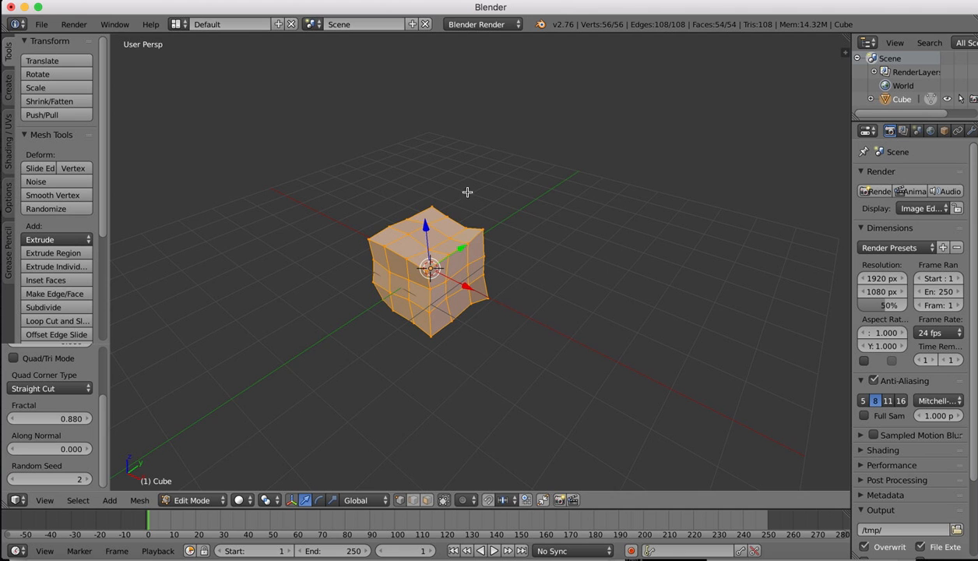
{"action": "left_click", "coordinate": [88, 478]}
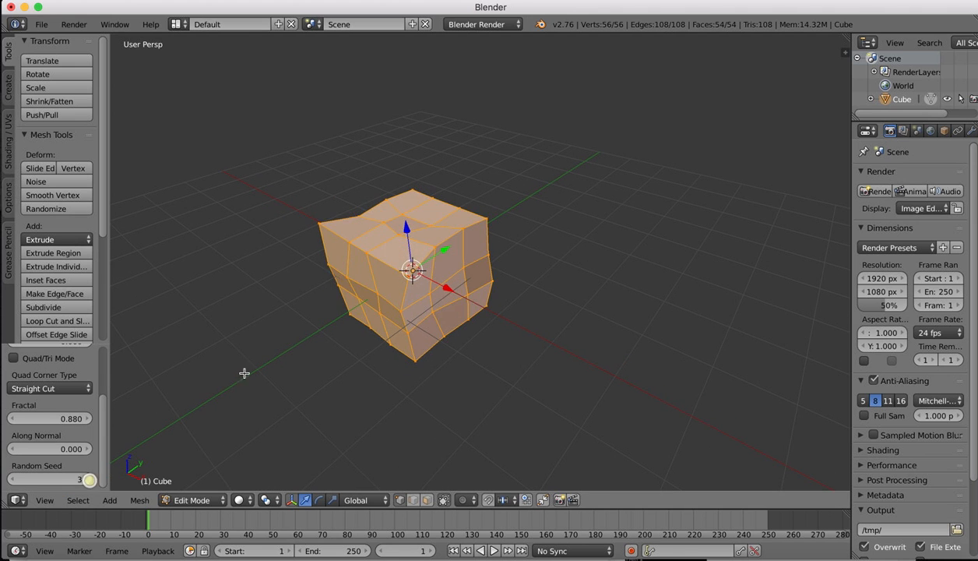
{"action": "scroll", "coordinate": [415, 280], "scroll_direction": "up", "scroll_amount": 10}
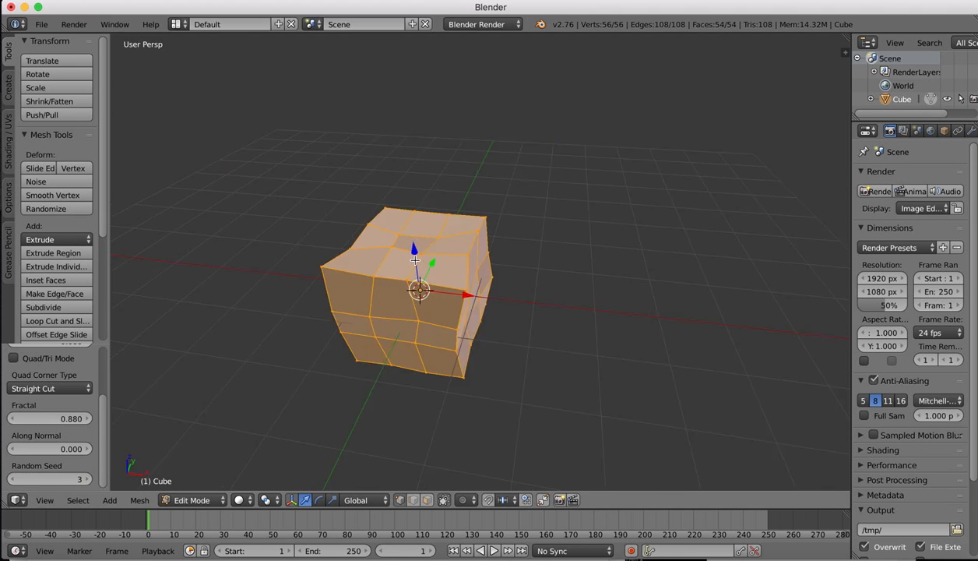
{"action": "left_click", "coordinate": [21, 480]}
{"action": "scroll", "coordinate": [411, 179], "scroll_direction": "right", "scroll_amount": 3}
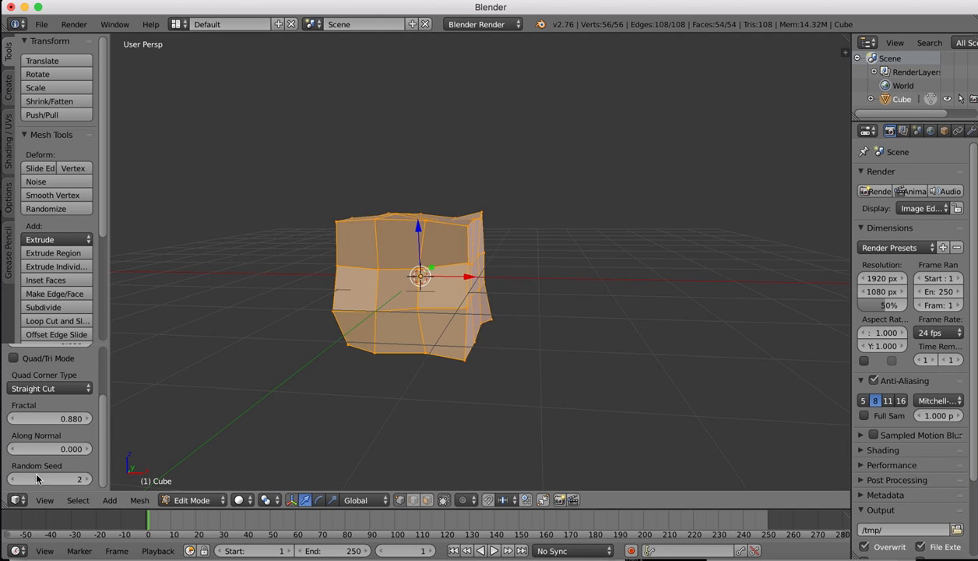
{"action": "left_click", "coordinate": [13, 479]}
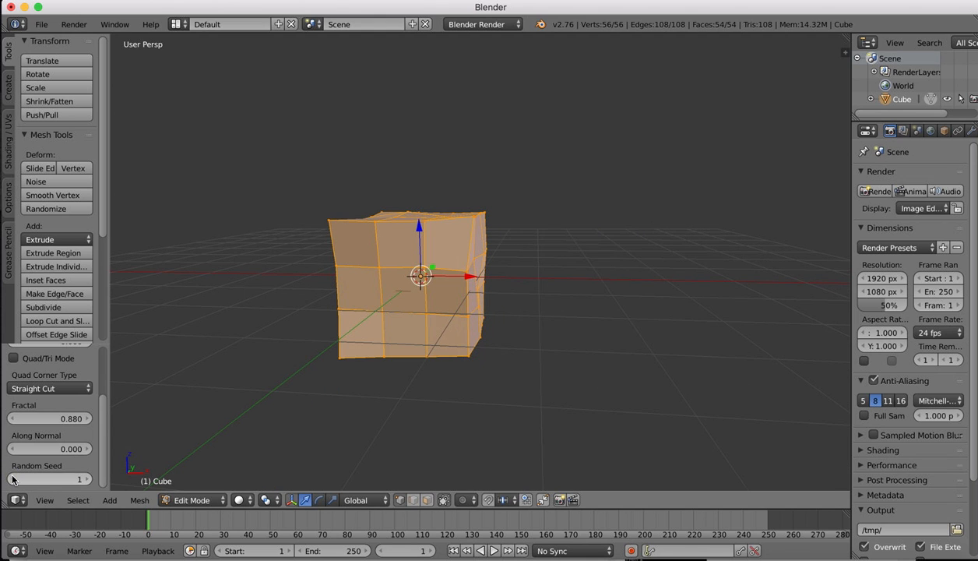
Step: Set the subdivision's Random Seed to 4 and check the resulting cube shape
{"action": "left_click", "coordinate": [88, 479]}
{"action": "left_click", "coordinate": [88, 478]}
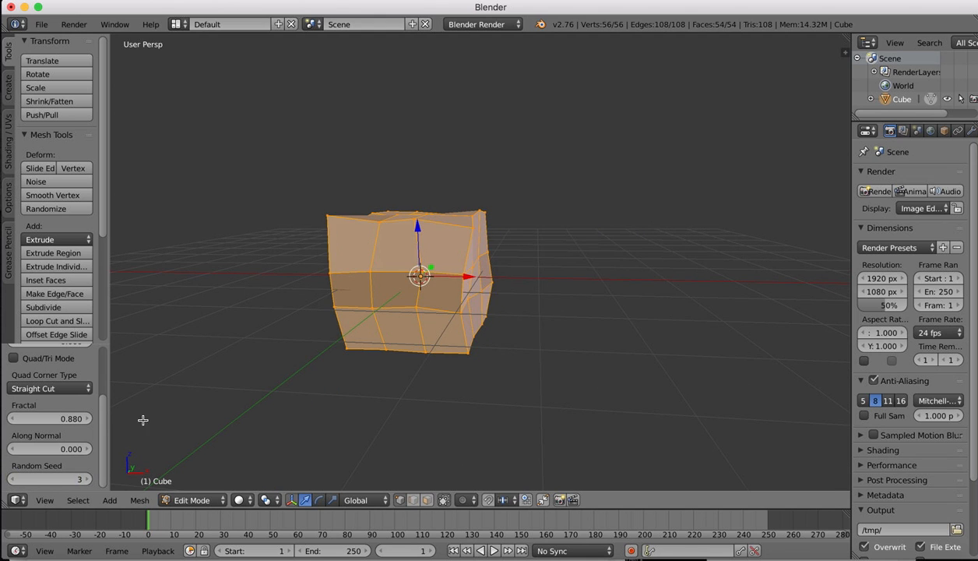
{"action": "left_click", "coordinate": [87, 478]}
{"action": "scroll", "coordinate": [342, 211], "scroll_direction": "down", "scroll_amount": 5}
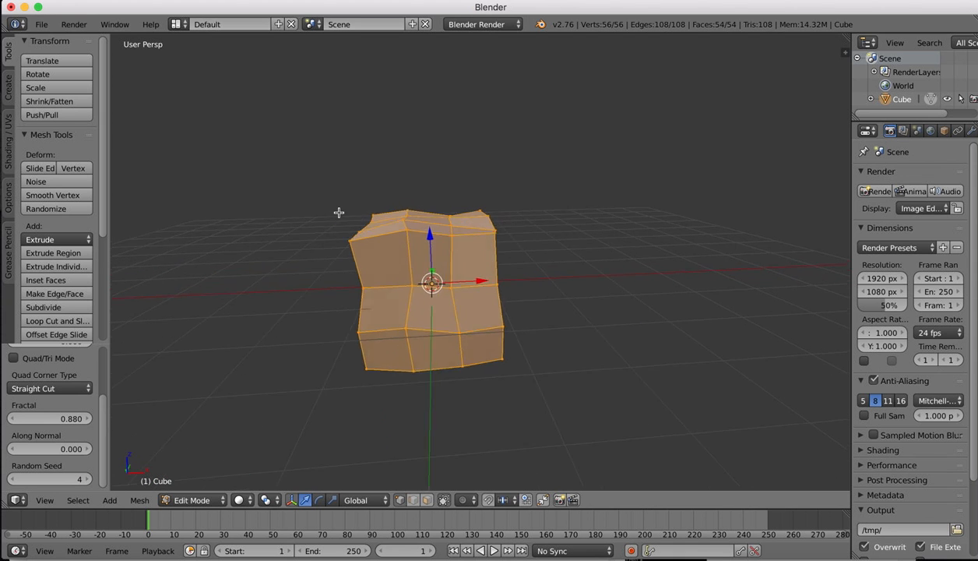
{"action": "scroll", "coordinate": [339, 212], "scroll_direction": "up", "scroll_amount": 5}
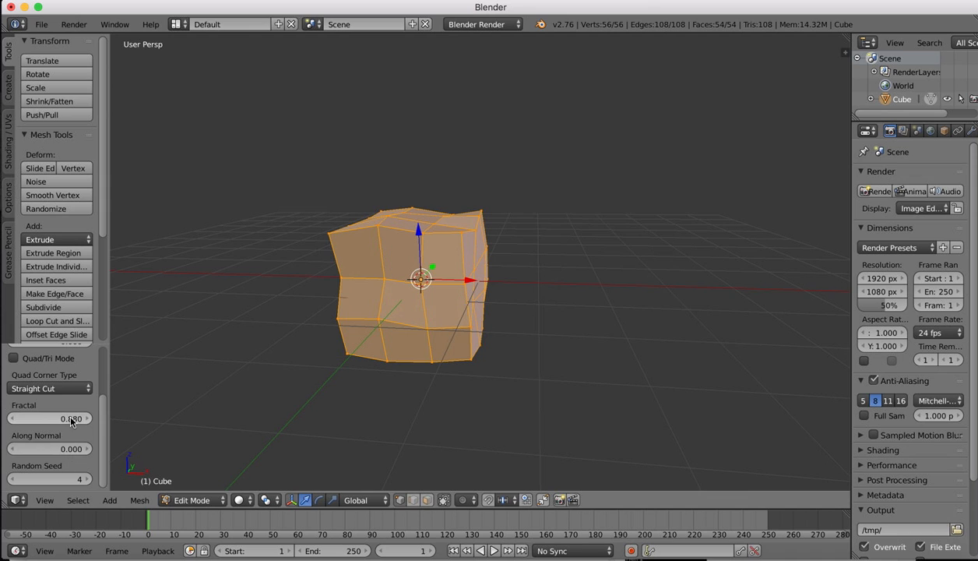
Step: Try out the subdivision's Along Normal setting and return it to 0
{"action": "mouse_move", "coordinate": [63, 452]}
{"action": "left_mouse_down"}
{"action": "mouse_move", "coordinate": [92, 452]}
{"action": "mouse_move", "coordinate": [63, 451]}
{"action": "mouse_move", "coordinate": [70, 448]}
{"action": "left_mouse_up"}
{"action": "middle_click_drag", "start_coordinate": [467, 229], "coordinate": [466, 229]}
{"action": "left_click_drag", "start_coordinate": [66, 449], "coordinate": [61, 448]}
{"action": "middle_click_drag", "start_coordinate": [563, 237], "coordinate": [573, 241]}
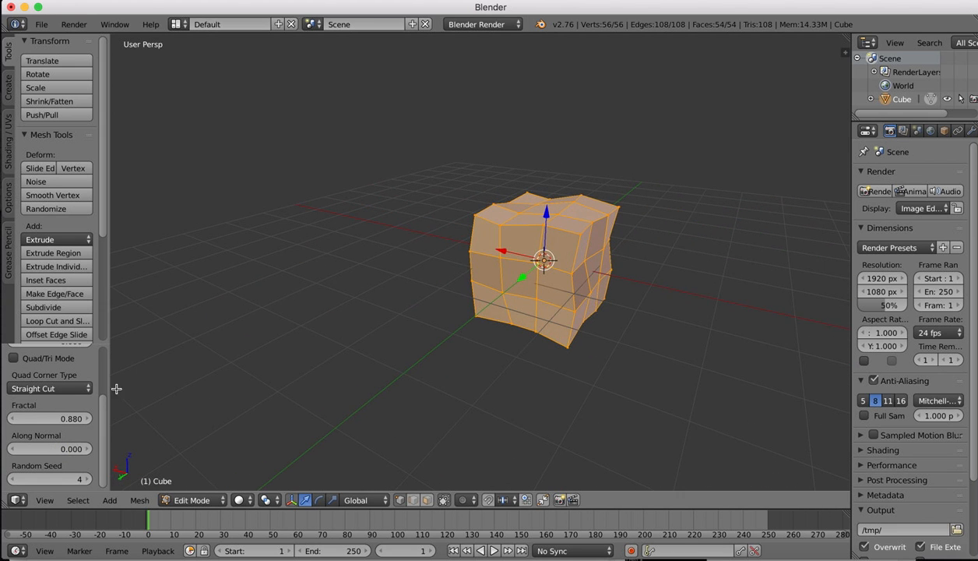
Step: Set the subdivision's Smoothness to 0.180 and check the rounded shape
{"action": "scroll", "coordinate": [63, 412], "scroll_direction": "up", "scroll_amount": 5}
{"action": "left_click_drag", "start_coordinate": [62, 421], "coordinate": [61, 416]}
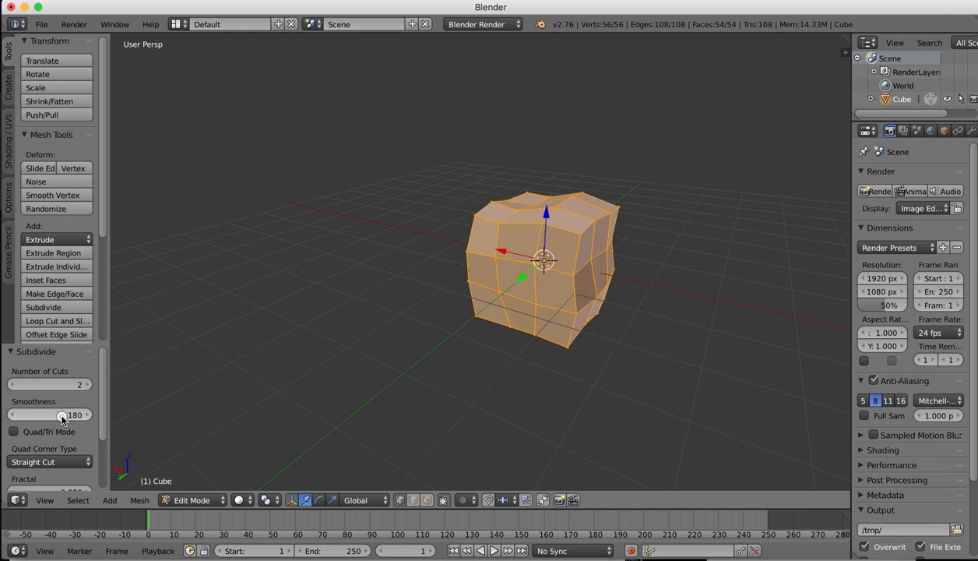
{"action": "middle_click_drag", "start_coordinate": [546, 195], "coordinate": [537, 192]}
{"action": "mouse_move", "coordinate": [549, 243]}
{"action": "middle_mouse_down", "text": "shift"}
{"action": "mouse_move", "coordinate": [560, 247]}
{"action": "mouse_move", "coordinate": [549, 243]}
{"action": "middle_mouse_up", "text": "shift"}
Step: Try adjusting the subdivision's Fractal amount, leave it at 0.880, and inspect the cube all around
{"action": "scroll", "coordinate": [56, 464], "scroll_direction": "down", "scroll_amount": 2}
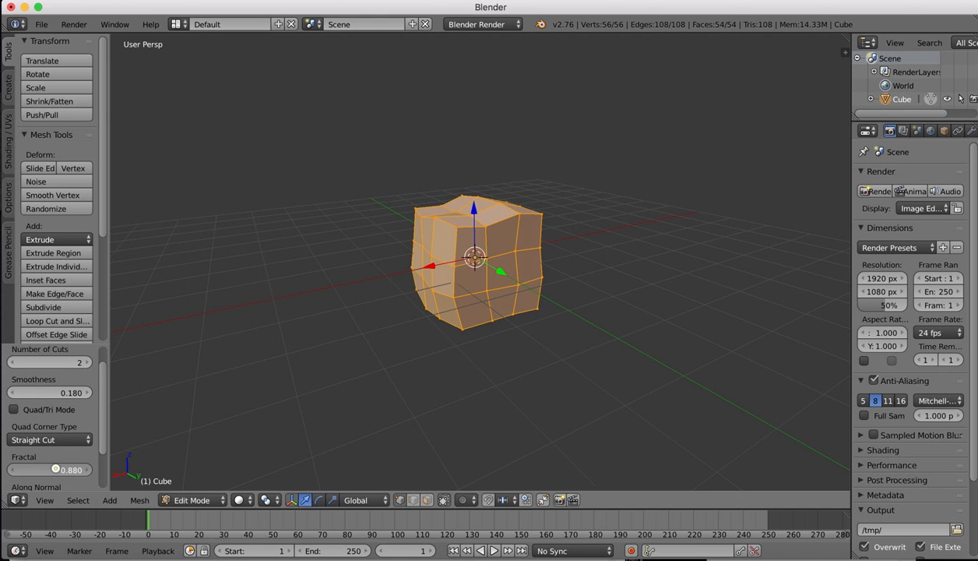
{"action": "left_click_drag", "start_coordinate": [55, 468], "coordinate": [56, 469]}
{"action": "scroll", "coordinate": [542, 224], "scroll_direction": "right", "scroll_amount": 10}
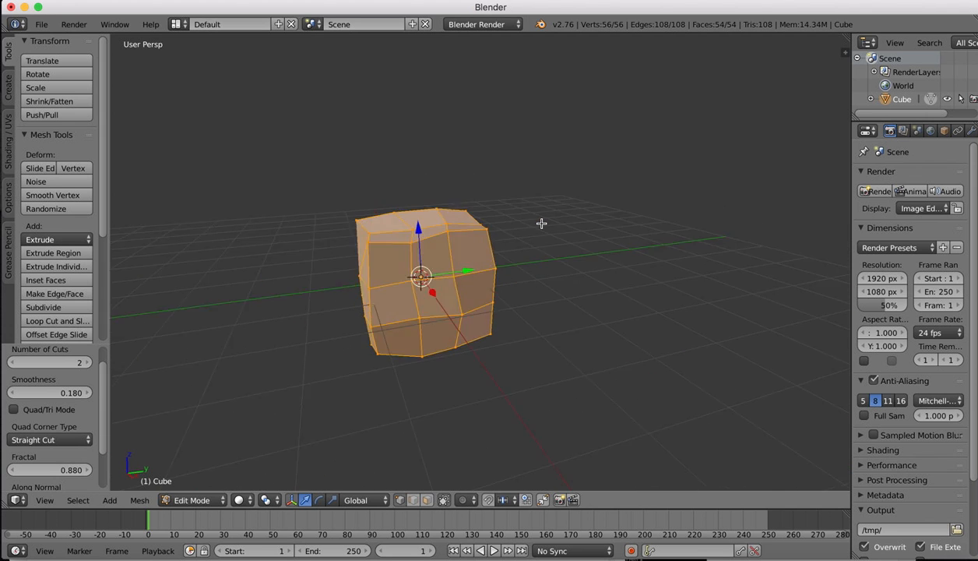
{"action": "scroll", "coordinate": [541, 223], "scroll_direction": "right", "scroll_amount": 5}
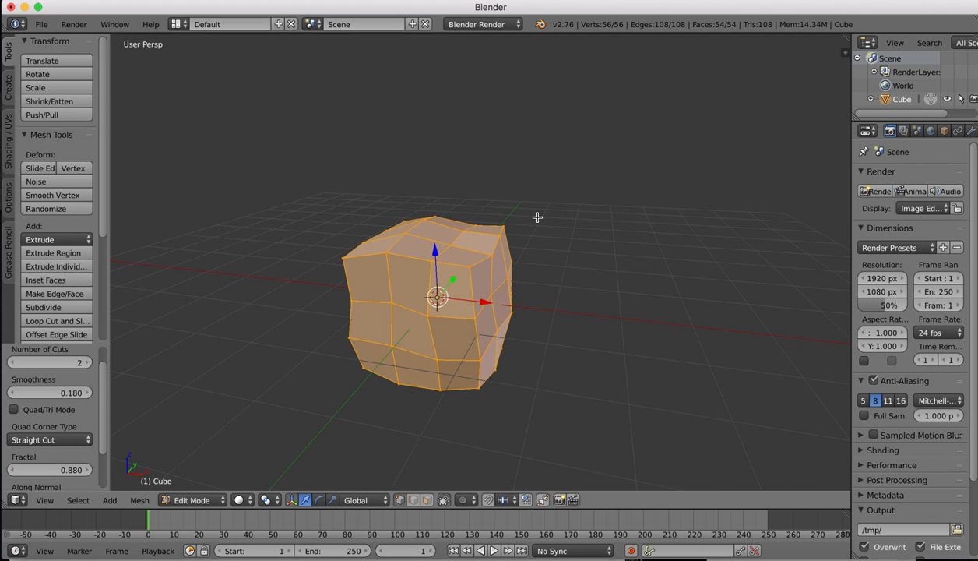
Step: Return to Object Mode and apply smooth shading to the distorted cube
{"action": "key", "text": "Tab"}
{"action": "scroll", "coordinate": [459, 234], "scroll_direction": "right", "scroll_amount": 6}
{"action": "scroll", "coordinate": [460, 234], "scroll_direction": "right", "scroll_amount": 4}
{"action": "left_click", "coordinate": [8, 94]}
{"action": "left_click", "coordinate": [8, 53]}
{"action": "left_click", "coordinate": [39, 236]}
{"action": "scroll", "coordinate": [398, 239], "scroll_direction": "right", "scroll_amount": 8}
{"action": "scroll", "coordinate": [398, 238], "scroll_direction": "right", "scroll_amount": 10}
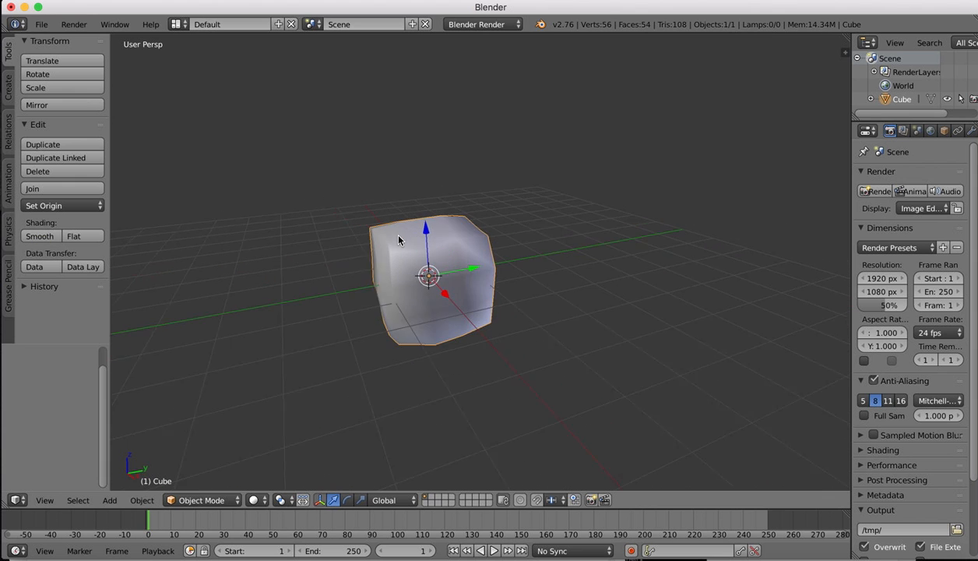
Step: Add a Subdivision Surface modifier to the cube
{"action": "left_click", "coordinate": [970, 131]}
{"action": "left_click", "coordinate": [900, 174]}
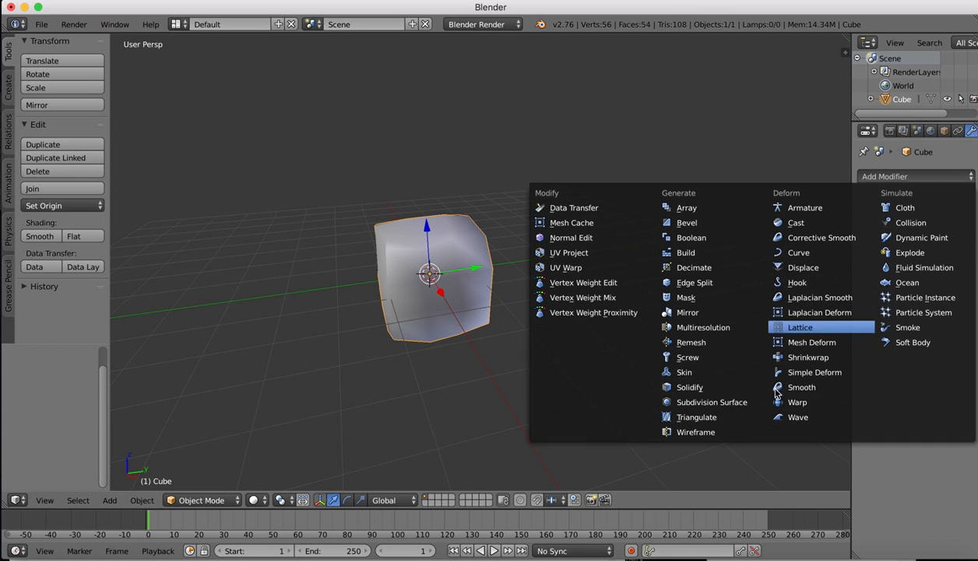
{"action": "left_click", "coordinate": [712, 402]}
{"action": "scroll", "coordinate": [531, 240], "scroll_direction": "left", "scroll_amount": 5}
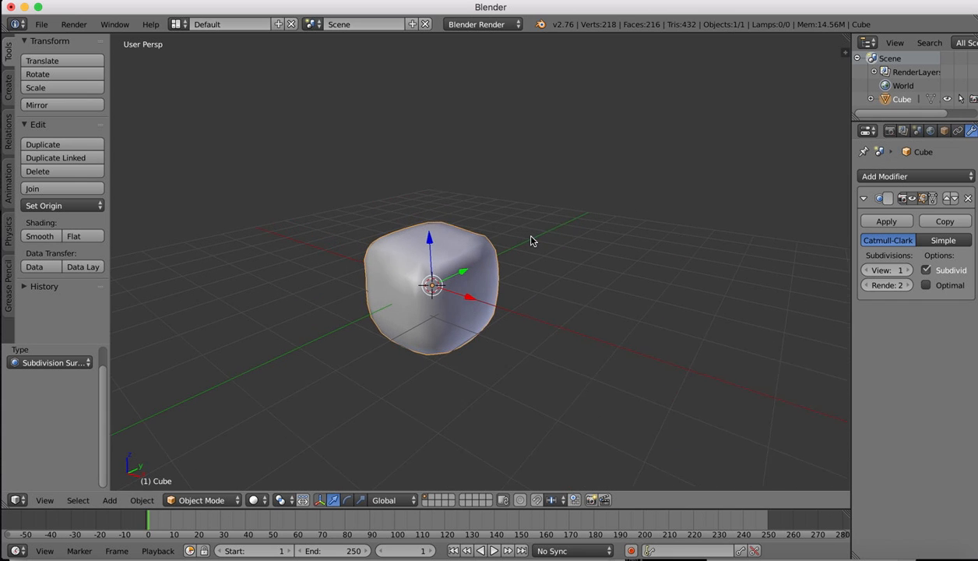
Step: Compare the cube at viewport subdivision levels 0 and 1, leaving the modifier's View level at 1
{"action": "left_click", "coordinate": [865, 270]}
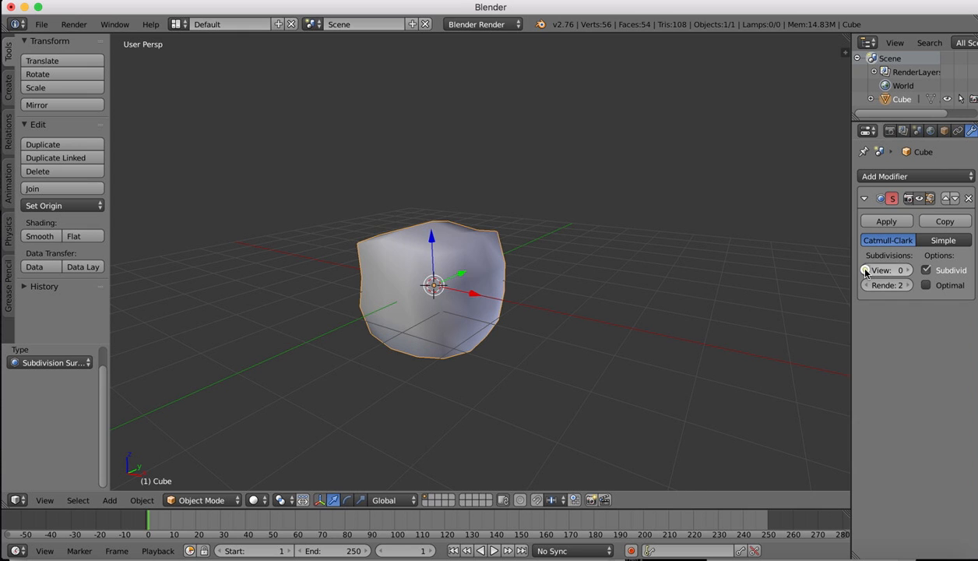
{"action": "left_click", "coordinate": [905, 270]}
{"action": "scroll", "coordinate": [440, 249], "scroll_direction": "left", "scroll_amount": 10}
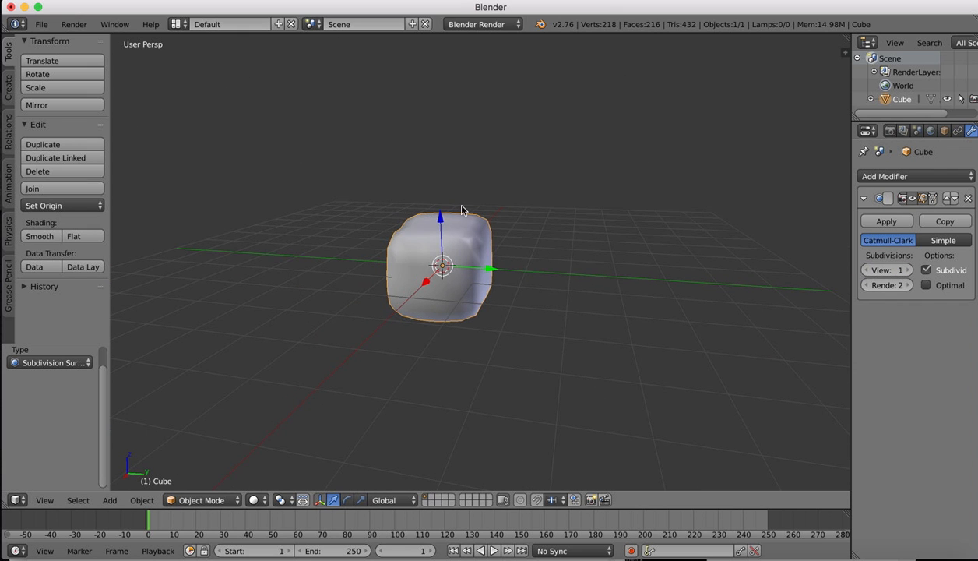
{"action": "scroll", "coordinate": [461, 209], "scroll_direction": "up", "scroll_amount": 2}
{"action": "scroll", "coordinate": [462, 207], "scroll_direction": "left", "scroll_amount": 5}
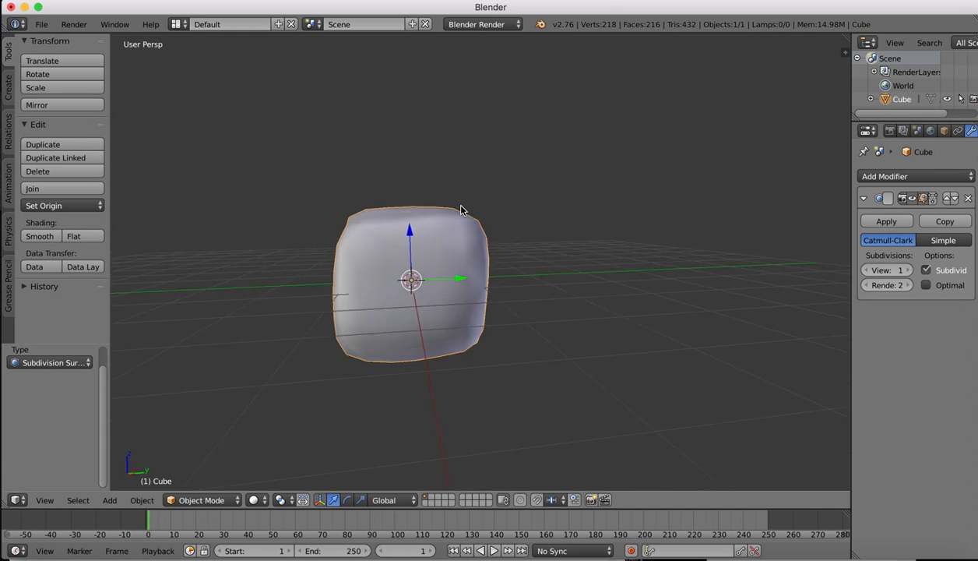
{"action": "left_click", "coordinate": [866, 270]}
{"action": "left_click", "coordinate": [906, 270]}
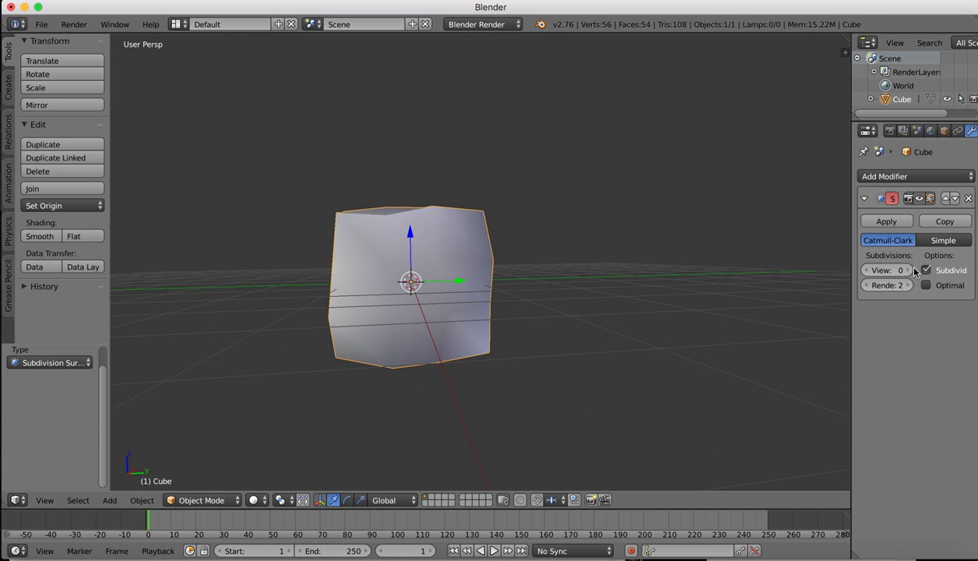
{"action": "scroll", "coordinate": [372, 258], "scroll_direction": "right", "scroll_amount": 5}
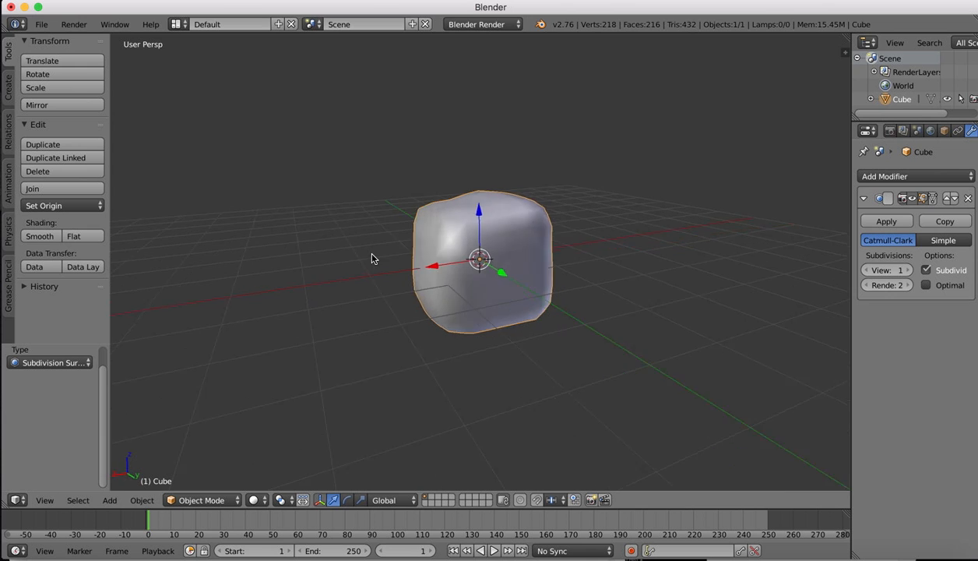
{"action": "scroll", "coordinate": [373, 259], "scroll_direction": "left", "scroll_amount": 8}
{"action": "scroll", "coordinate": [464, 256], "scroll_direction": "down", "scroll_amount": 2}
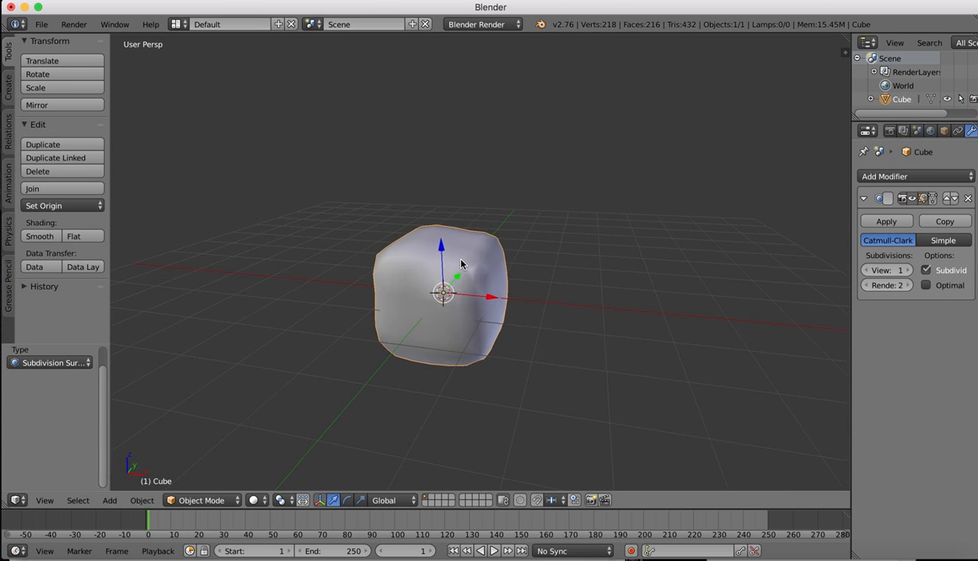
{"action": "scroll", "coordinate": [459, 260], "scroll_direction": "left", "scroll_amount": 5}
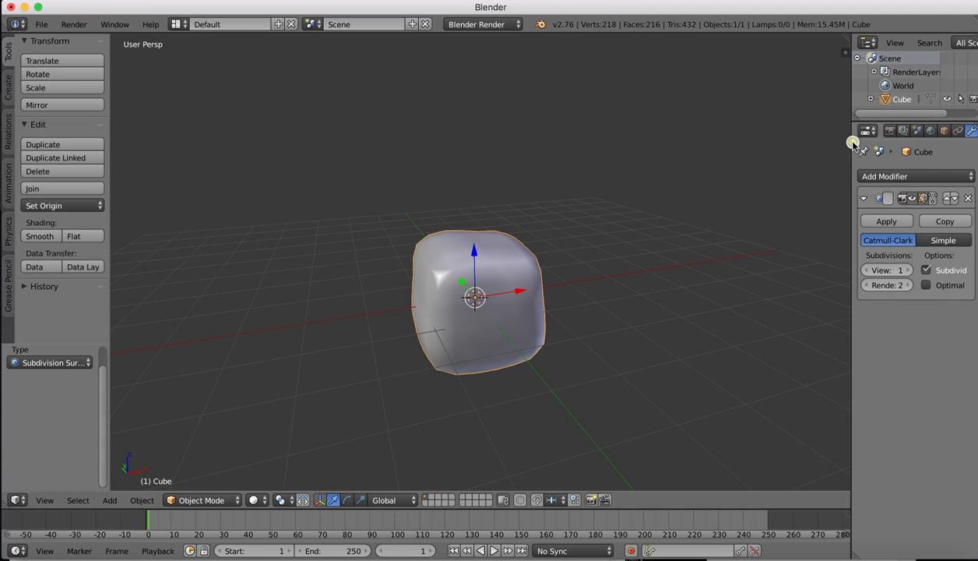
Step: Widen the properties editor so that all of its category icons fit
{"action": "left_click_drag", "start_coordinate": [850, 141], "coordinate": [779, 142]}
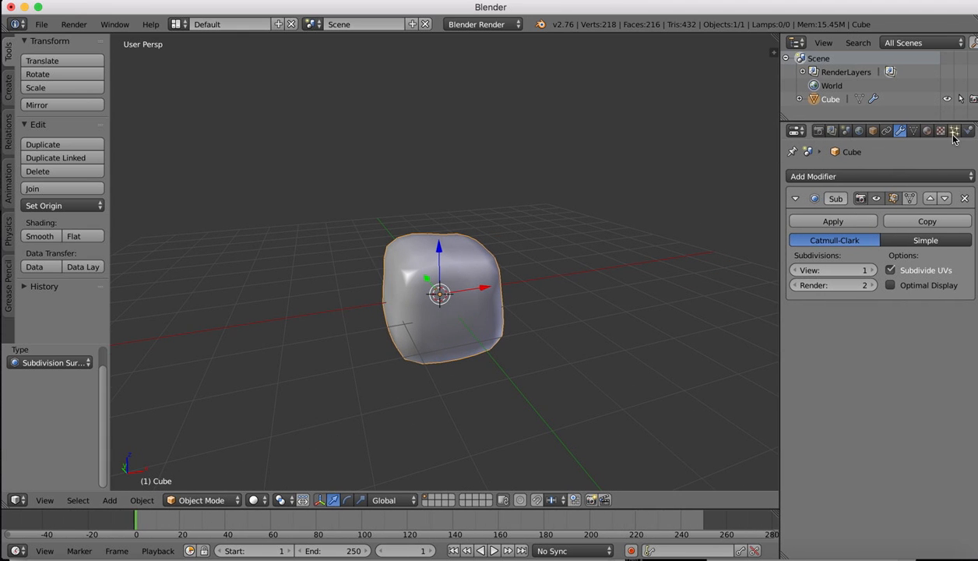
Step: Switch the render engine to Cycles Render and enable nodes for the cube's material
{"action": "left_click", "coordinate": [927, 130]}
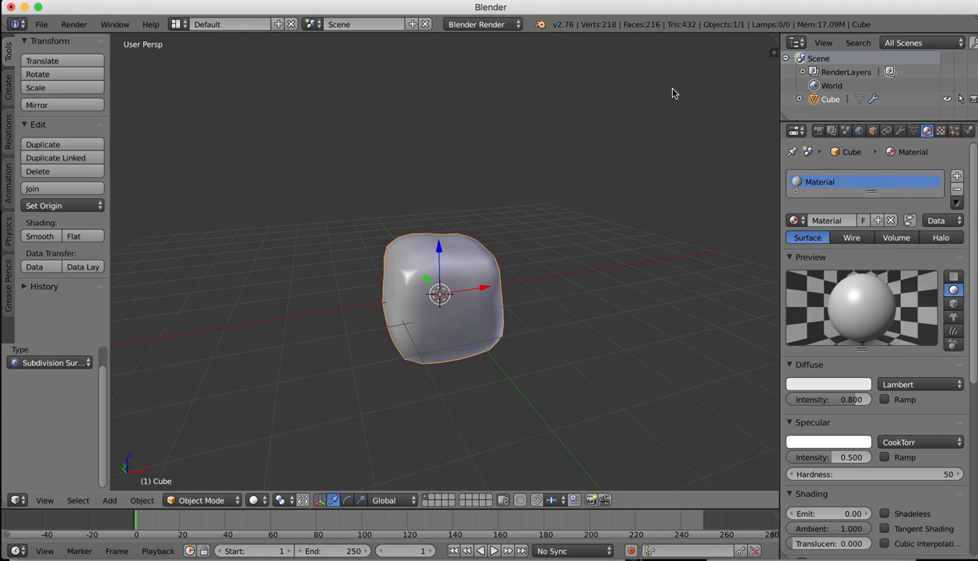
{"action": "left_click", "coordinate": [514, 25]}
{"action": "left_click", "coordinate": [477, 70]}
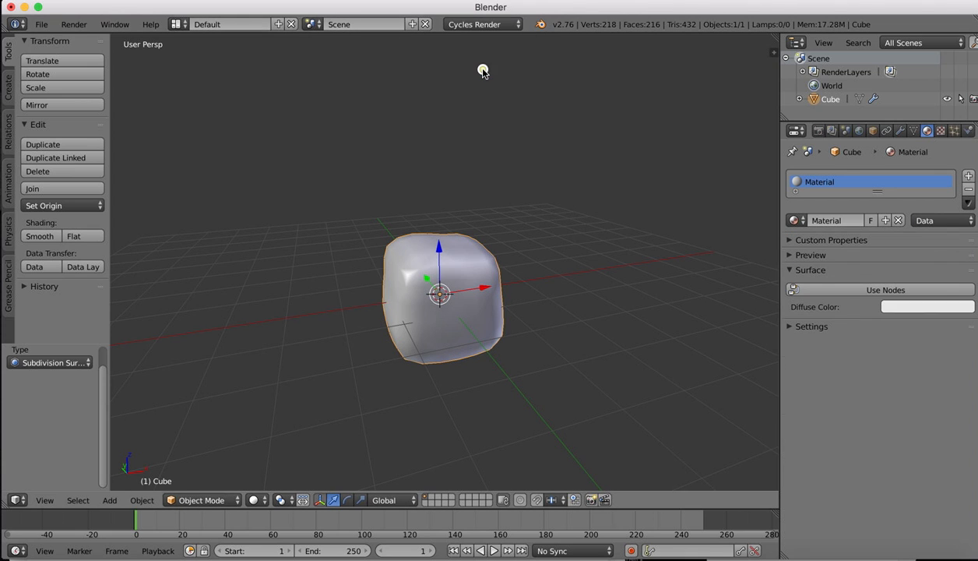
{"action": "left_click", "coordinate": [842, 287]}
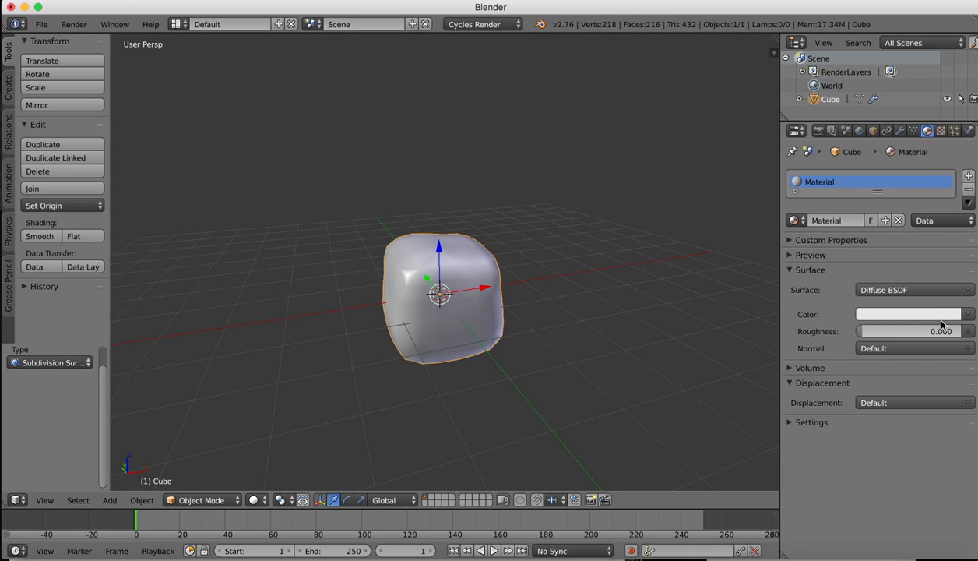
Step: Change the cube material's surface shader to Glass BSDF and set its IOR to 1.35
{"action": "left_click", "coordinate": [901, 289]}
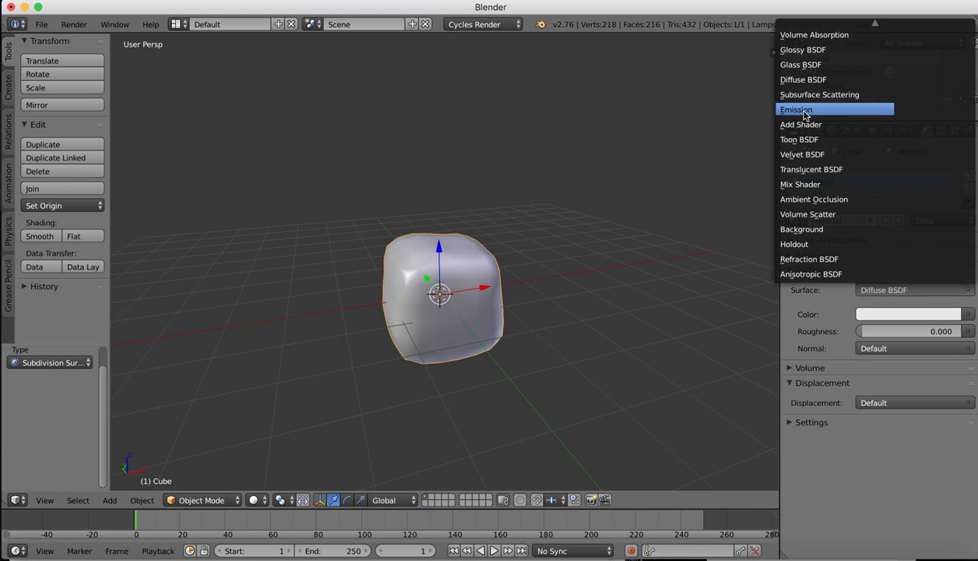
{"action": "left_click", "coordinate": [806, 65]}
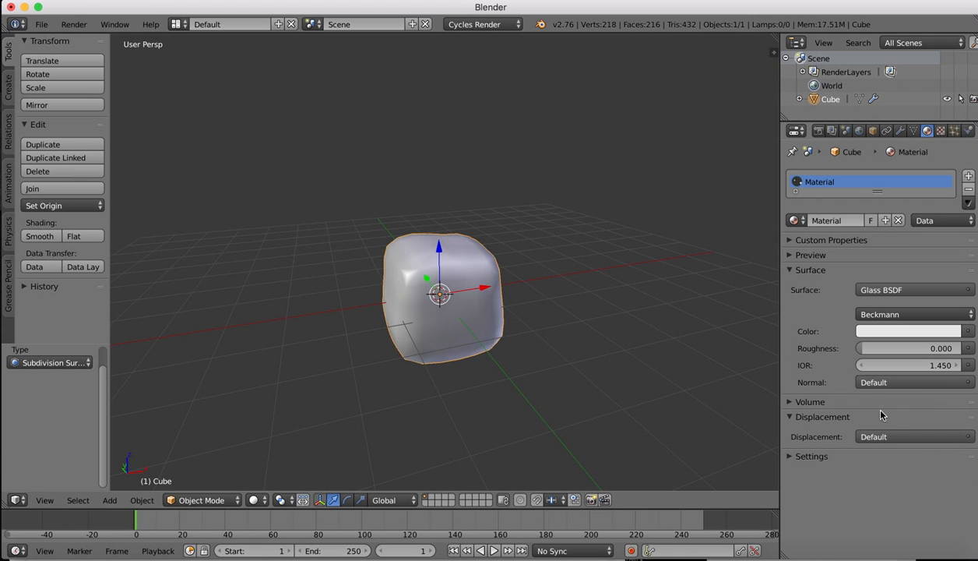
{"action": "left_click", "coordinate": [912, 329]}
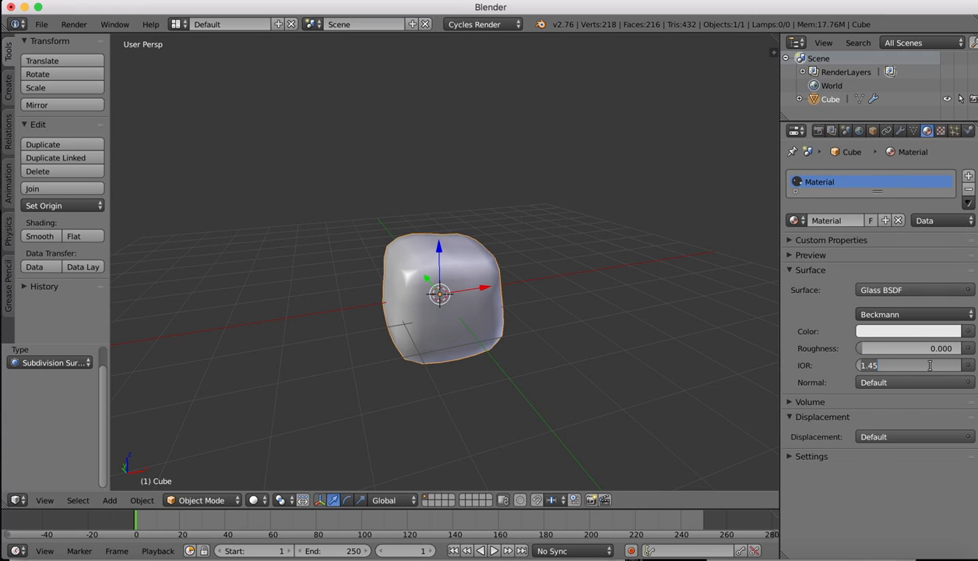
{"action": "type", "text": "1.35"}
{"action": "key", "text": "Return"}
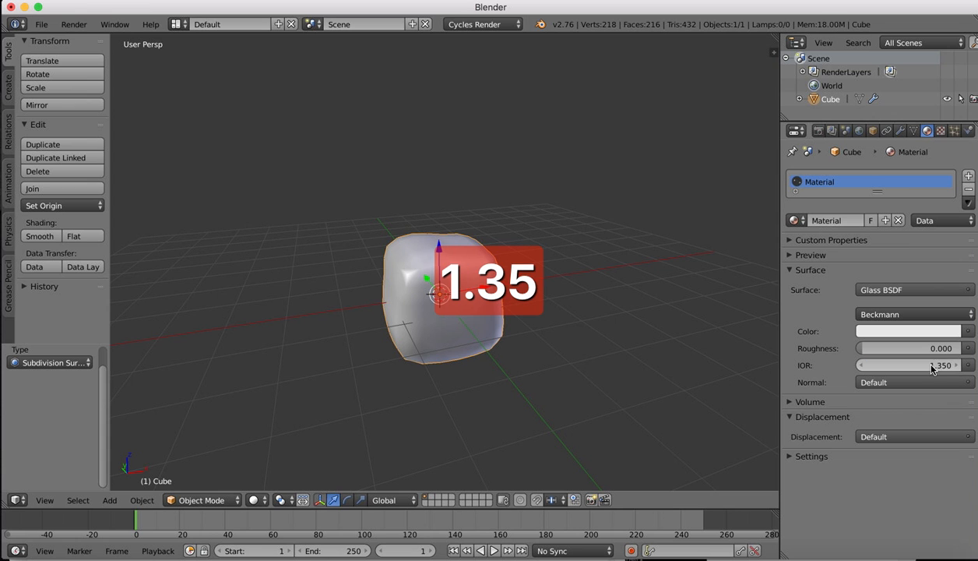
Step: Switch to Safari, search the web for "index of refraction ice" from the lemon slices page, and return to Blender
{"action": "left_click", "coordinate": [485, 553]}
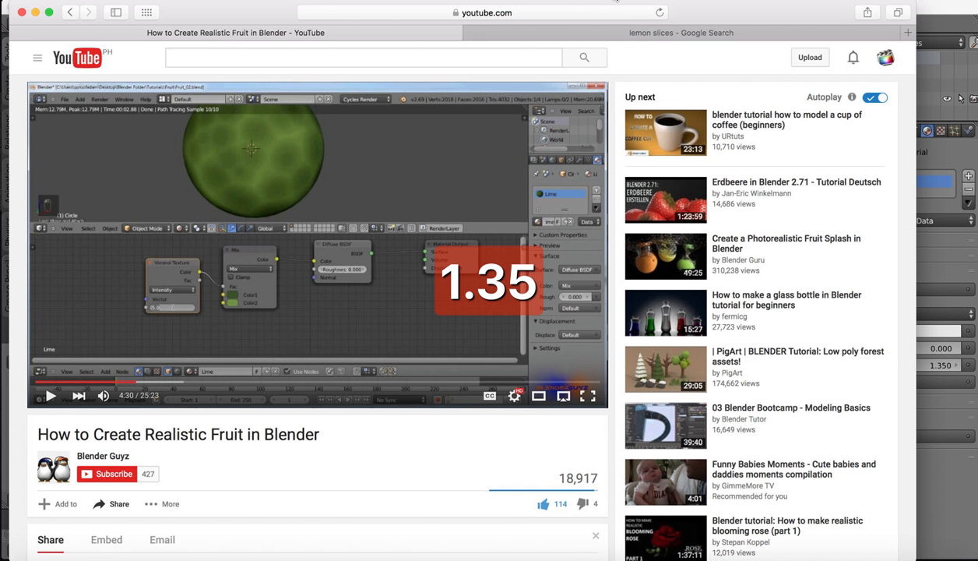
{"action": "left_click", "coordinate": [657, 30]}
{"action": "left_click", "coordinate": [486, 15]}
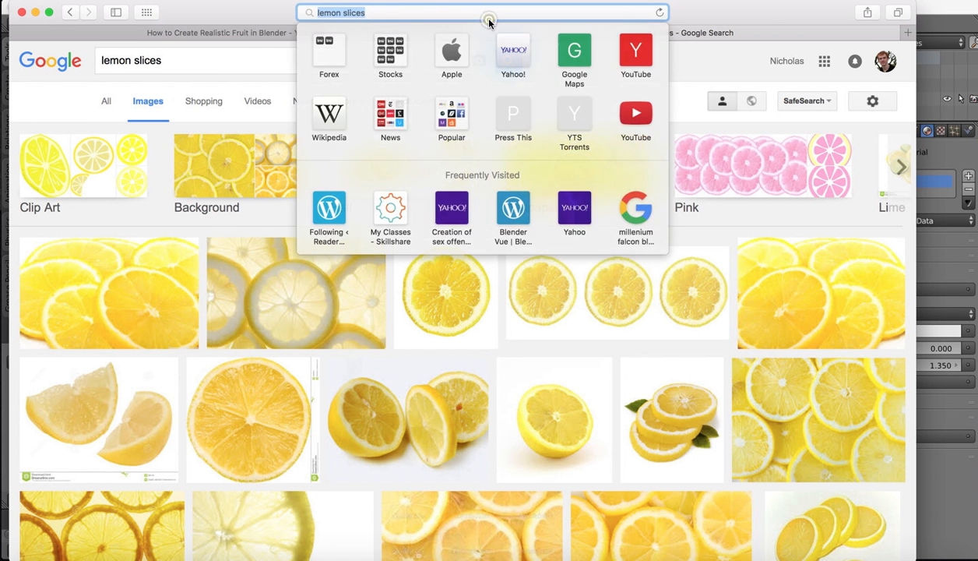
{"action": "type", "text": "index of re"}
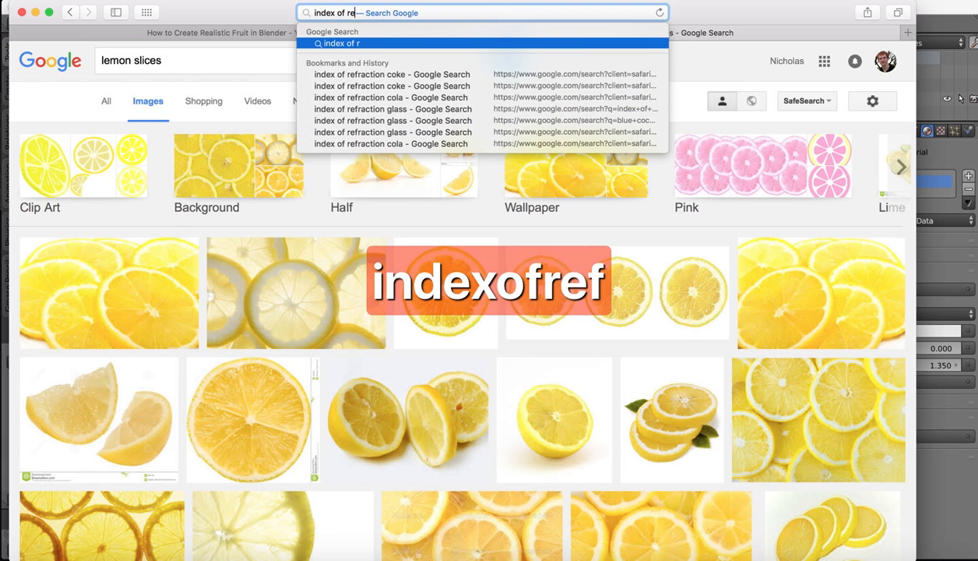
{"action": "type", "text": "fraction ice"}
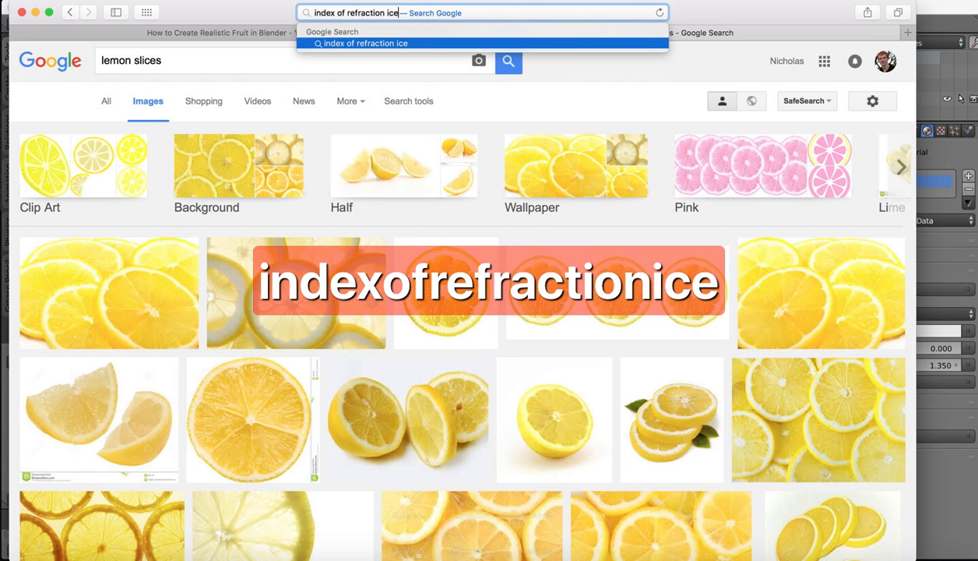
{"action": "key", "text": "Return"}
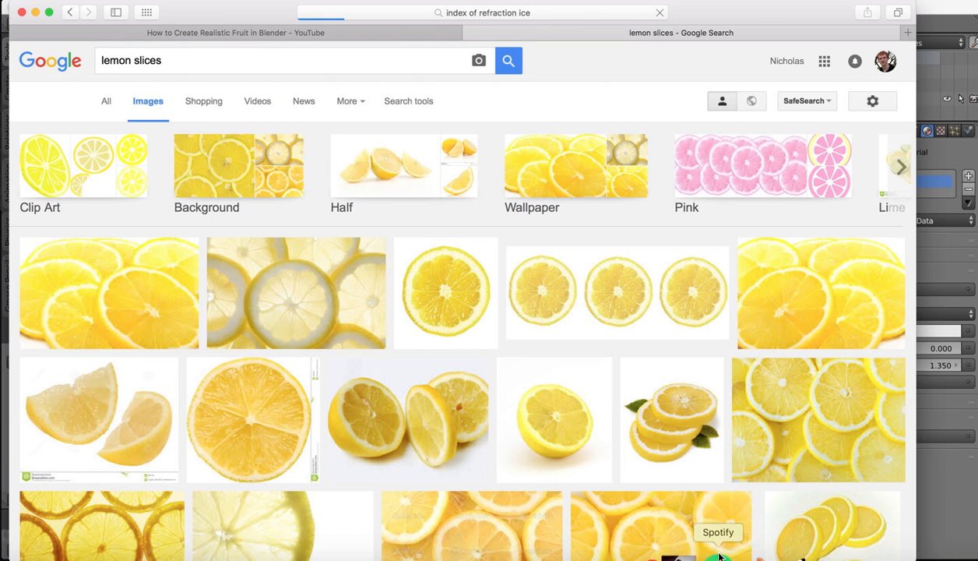
{"action": "left_click", "coordinate": [726, 555]}
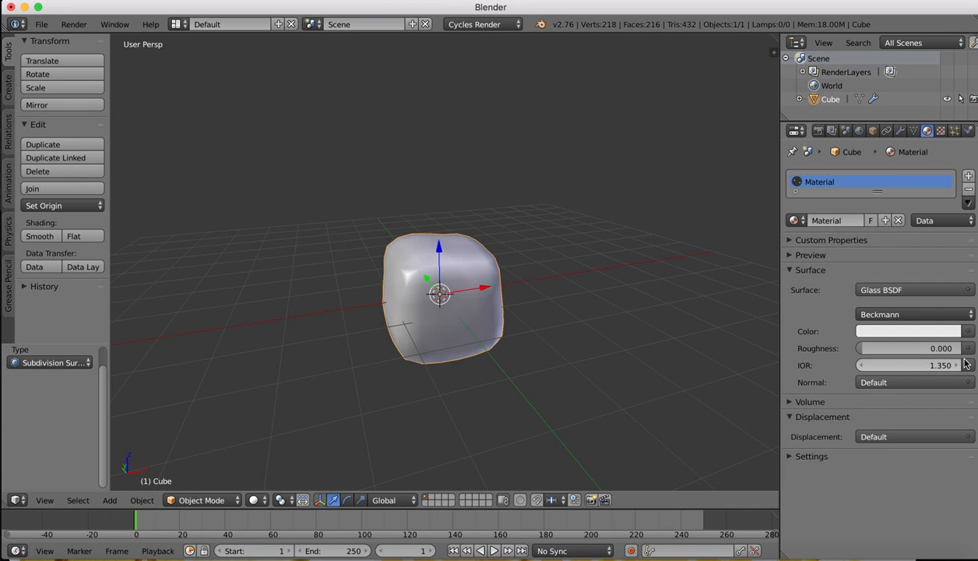
Step: Go back to Safari, resubmit the "index of refraction ice" search, and switch to Blender again
{"action": "mouse_move", "coordinate": [517, 554]}
{"action": "left_click", "coordinate": [482, 555]}
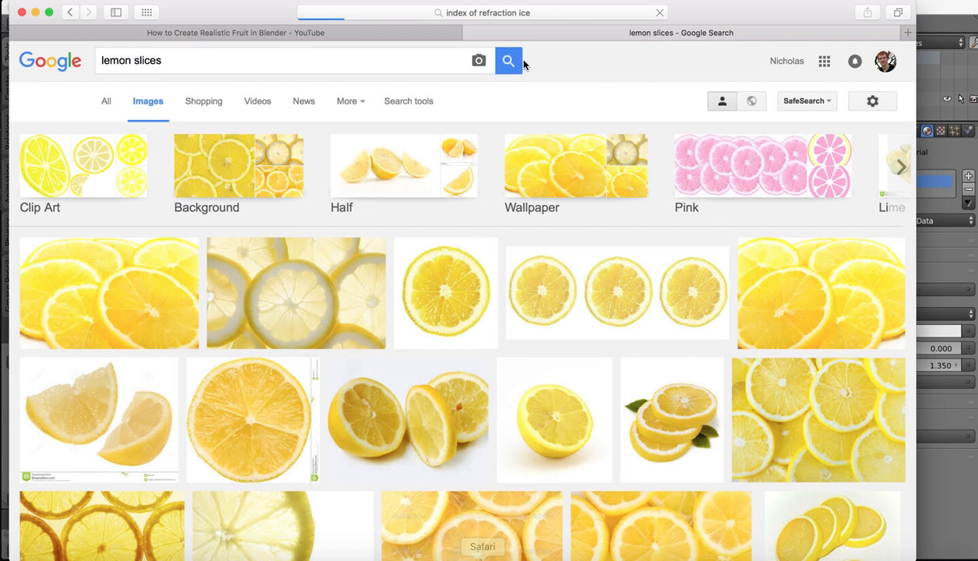
{"action": "left_click", "coordinate": [505, 13]}
{"action": "key", "text": "Return"}
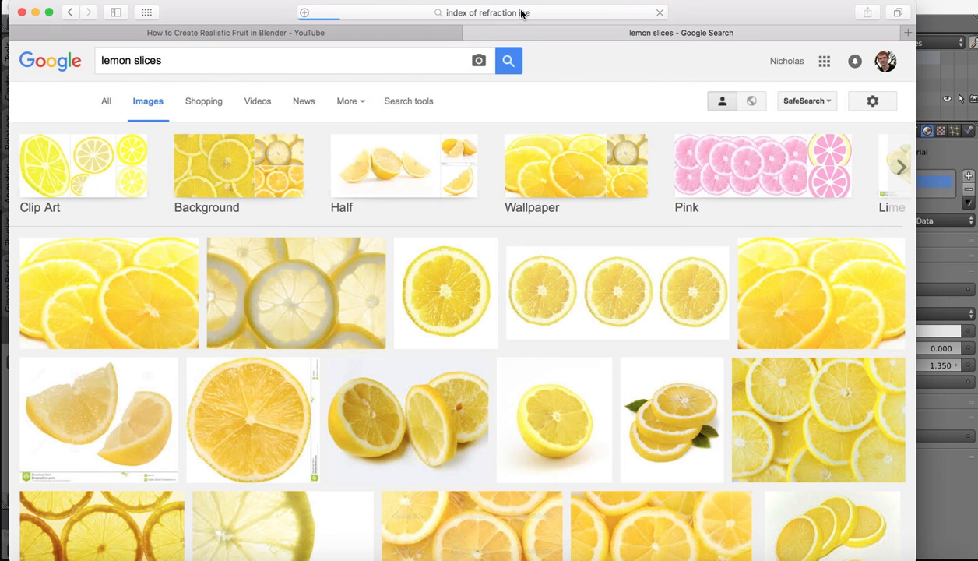
{"action": "mouse_move", "coordinate": [796, 558]}
{"action": "left_click", "coordinate": [741, 554]}
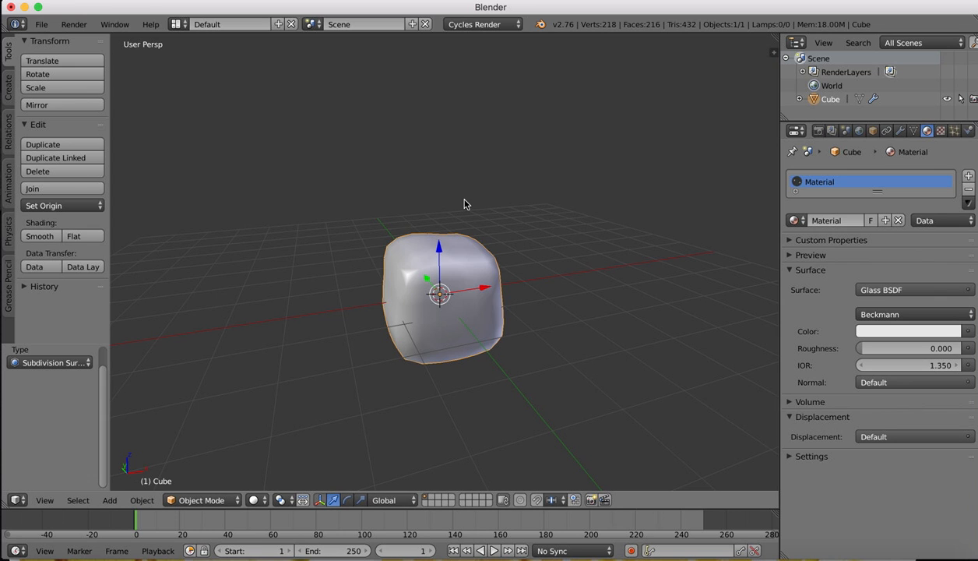
Step: Raise the cube about 0.98 units along the global Z axis
{"action": "scroll", "coordinate": [465, 204], "scroll_direction": "left", "scroll_amount": 5}
{"action": "scroll", "coordinate": [522, 225], "scroll_direction": "down", "scroll_amount": 2}
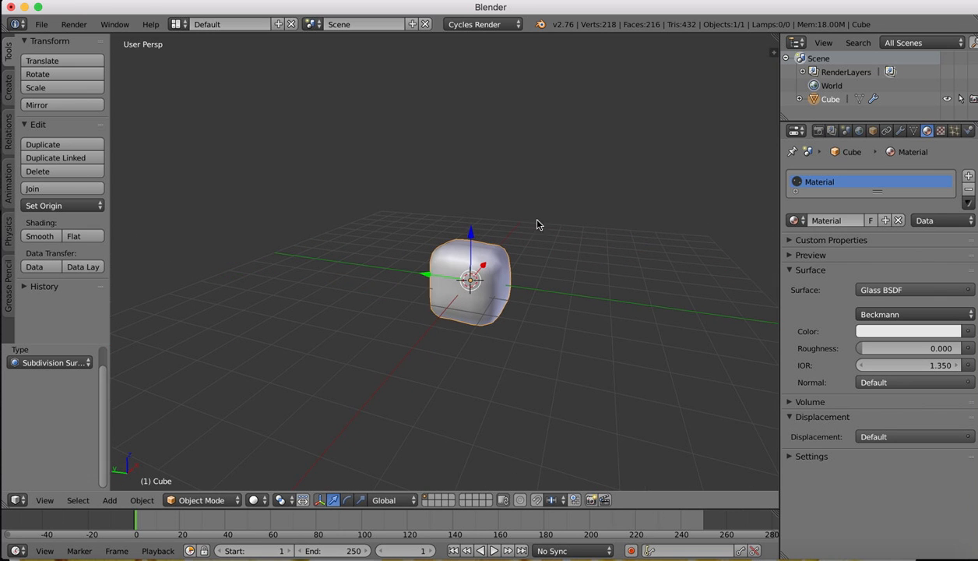
{"action": "key", "text": "g"}
{"action": "key", "text": "z"}
{"action": "left_click_drag", "start_coordinate": [462, 211], "coordinate": [461, 204]}
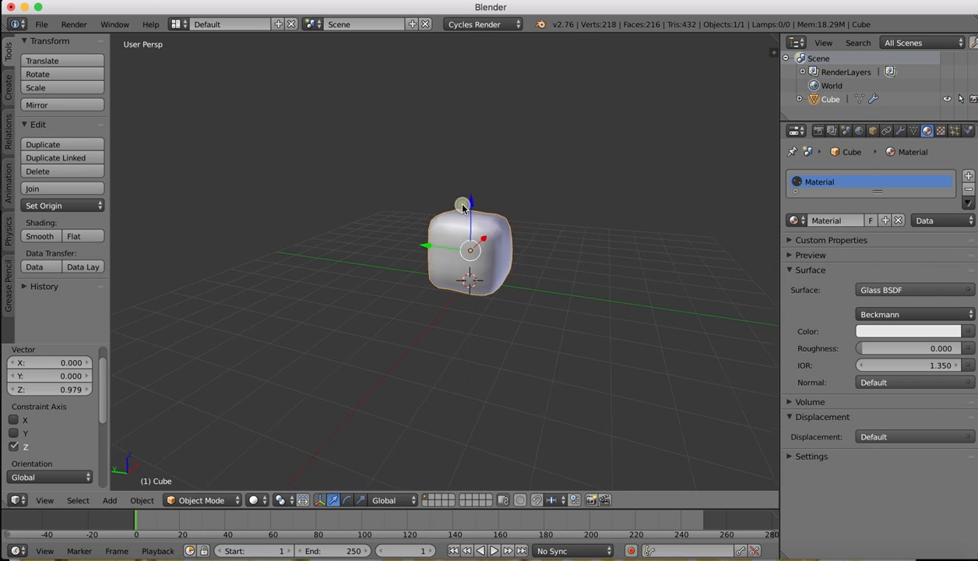
Step: Preview the glass cube with Rendered viewport shading and return the viewport to Solid shading
{"action": "scroll", "coordinate": [462, 206], "scroll_direction": "right", "scroll_amount": 5}
{"action": "scroll", "coordinate": [463, 207], "scroll_direction": "left", "scroll_amount": 3}
{"action": "left_click", "coordinate": [260, 503]}
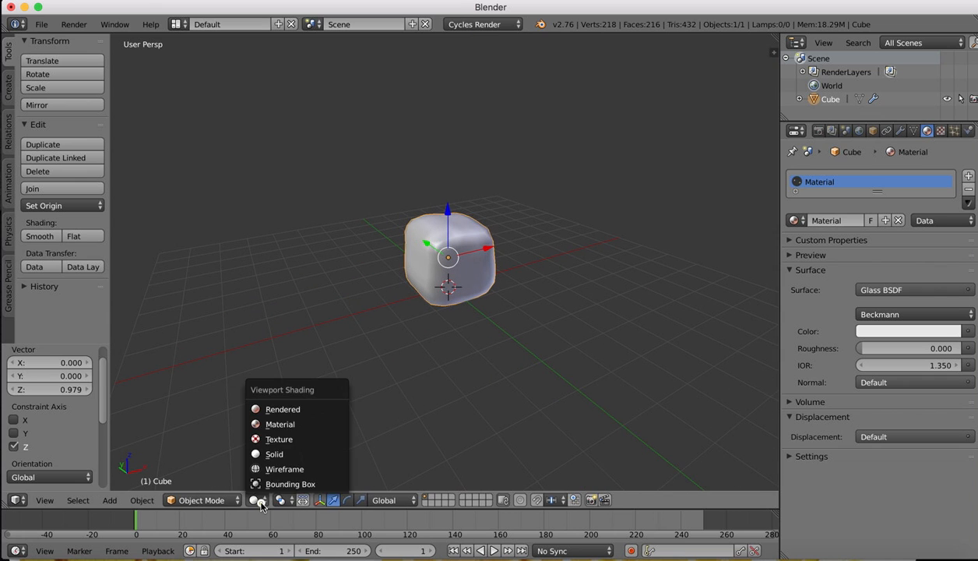
{"action": "left_click", "coordinate": [282, 415]}
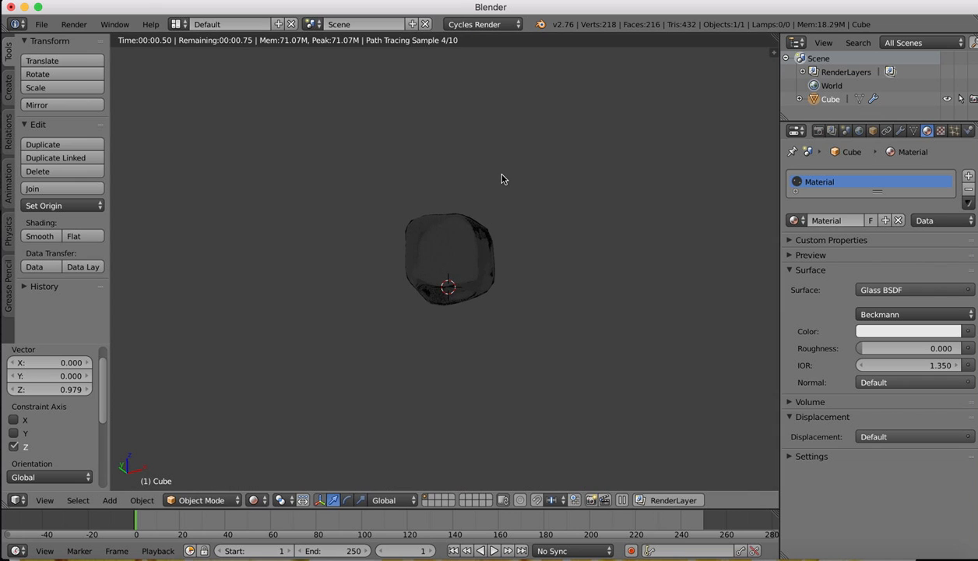
{"action": "left_click", "coordinate": [243, 508]}
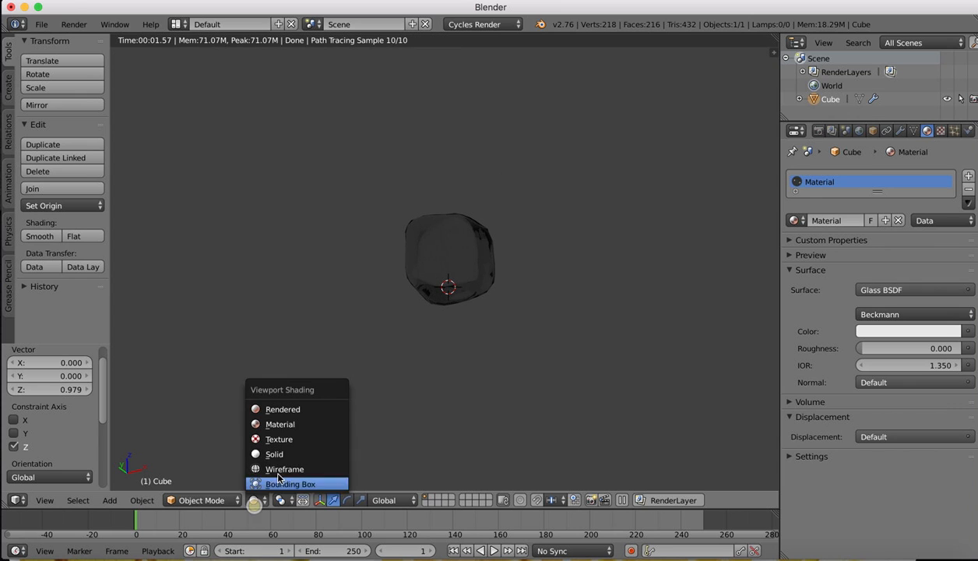
{"action": "left_click", "coordinate": [283, 456]}
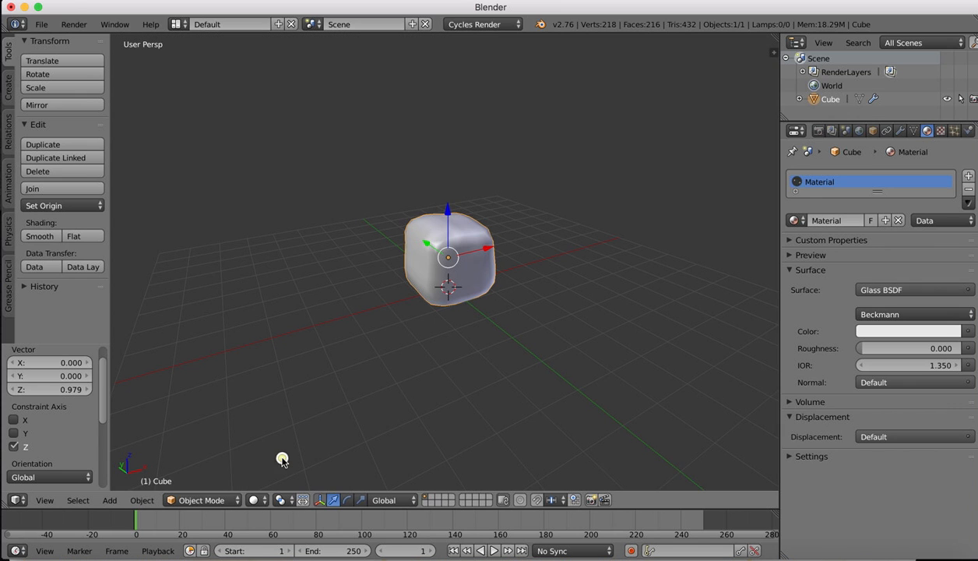
Step: Set the world surface color to black
{"action": "left_click", "coordinate": [857, 130]}
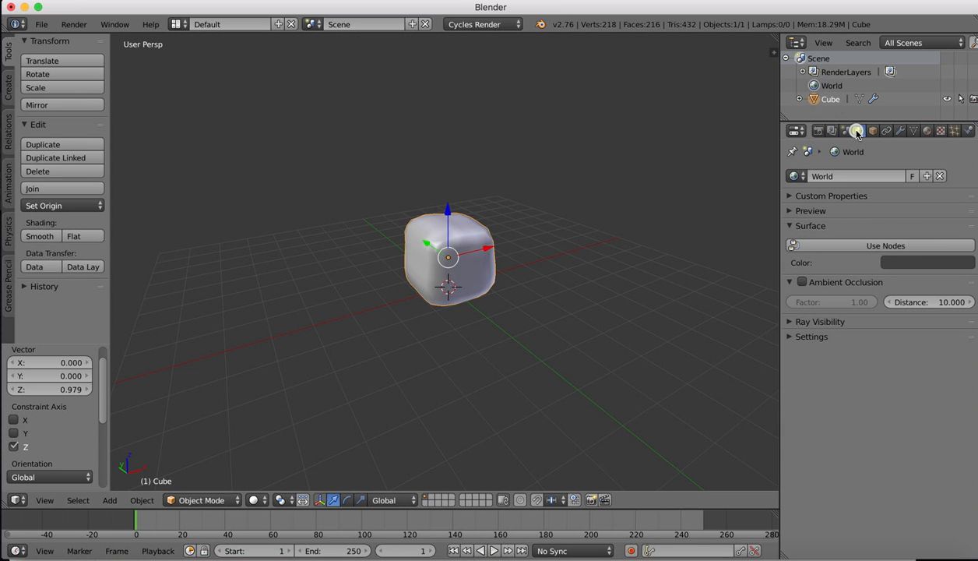
{"action": "left_click", "coordinate": [893, 262]}
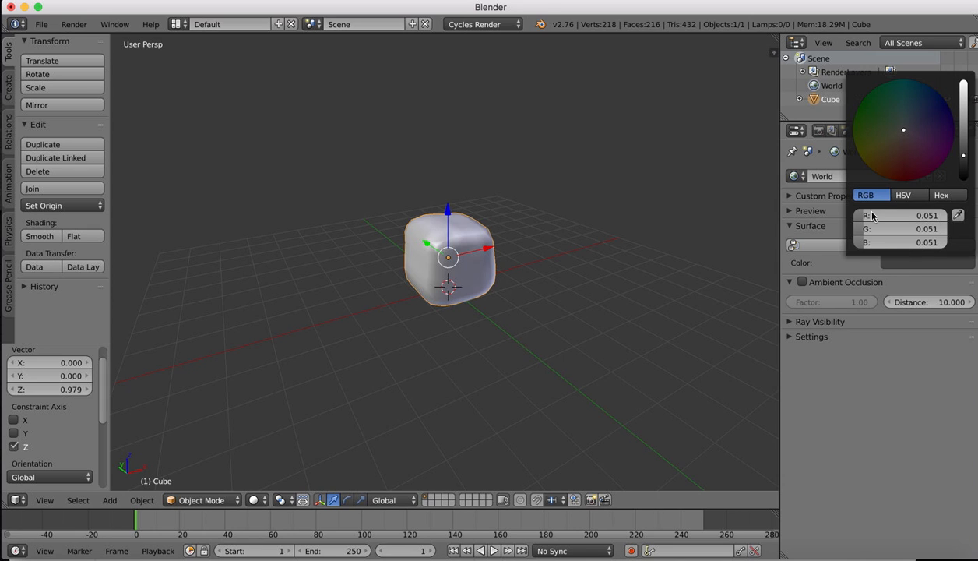
{"action": "left_click_drag", "start_coordinate": [964, 159], "coordinate": [964, 180]}
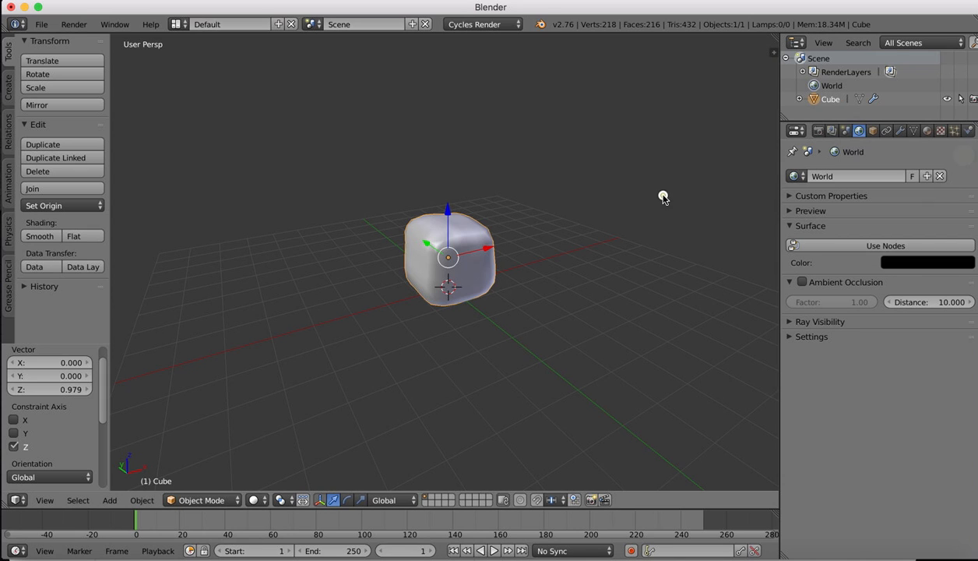
Step: Add a plane beneath the cube as a floor and scale it up by a factor of about 6.04
{"action": "left_click", "coordinate": [7, 85]}
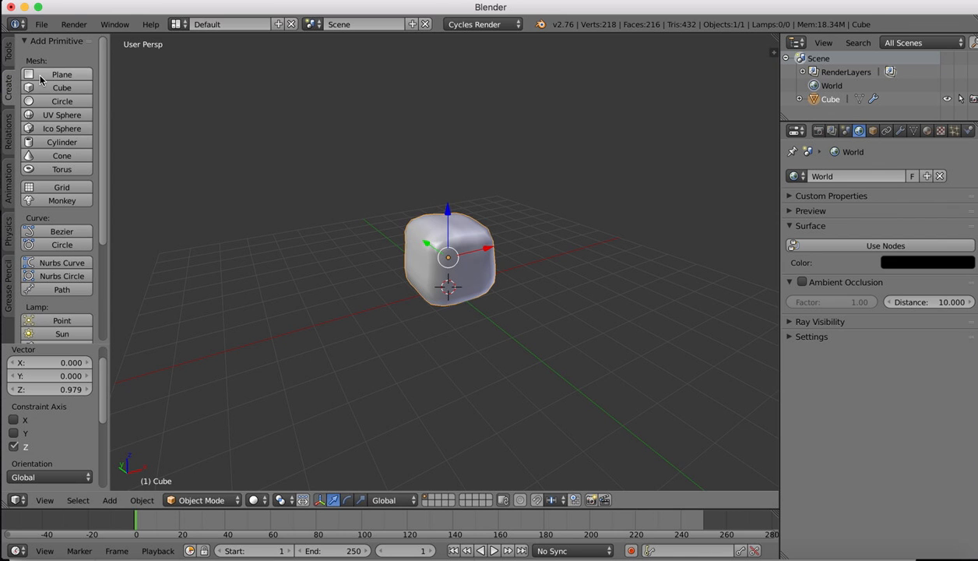
{"action": "left_click", "coordinate": [47, 75]}
{"action": "key", "text": "s"}
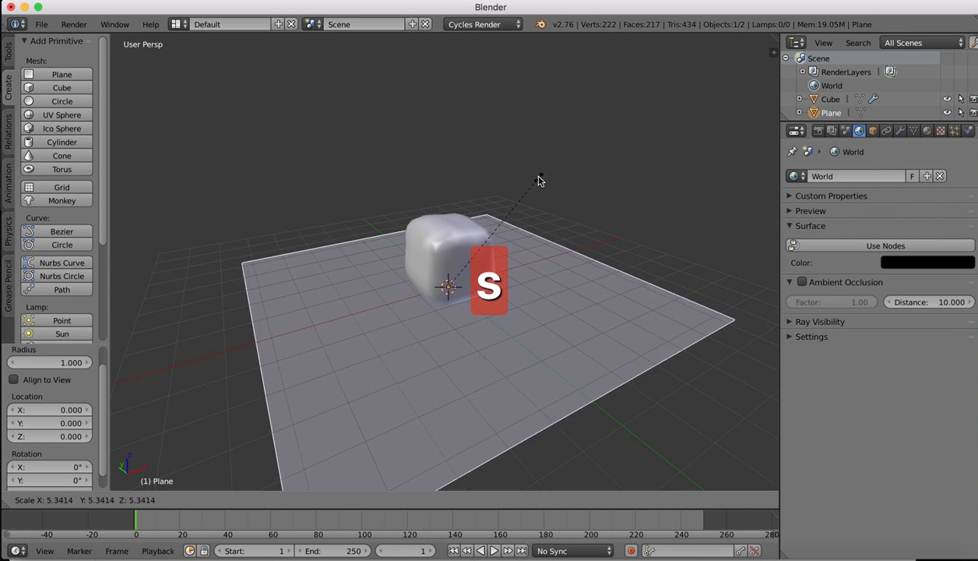
{"action": "left_click", "coordinate": [550, 162]}
Step: Add a camera at the scene origin
{"action": "middle_click_drag", "start_coordinate": [550, 162], "coordinate": [630, 231]}
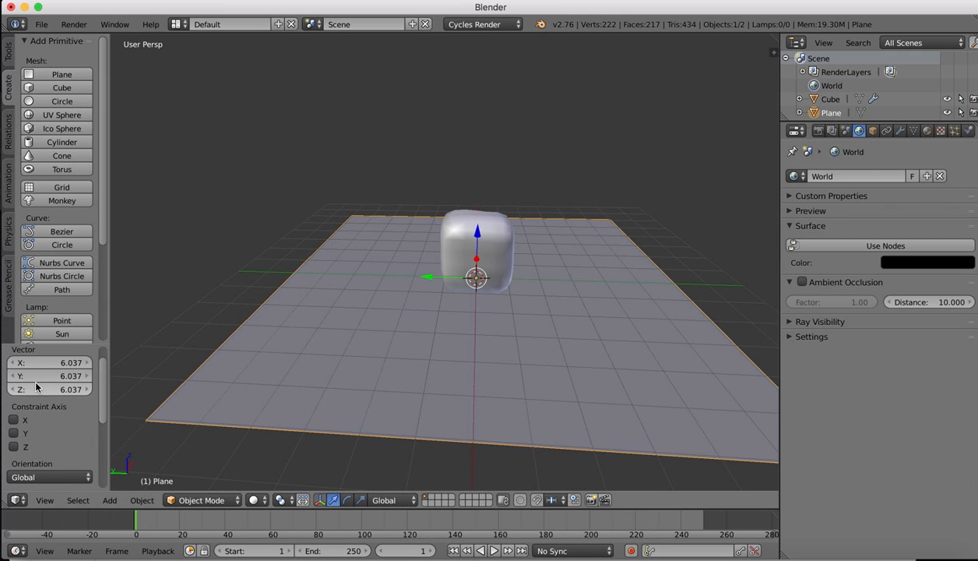
{"action": "middle_click_drag", "start_coordinate": [358, 264], "coordinate": [359, 267]}
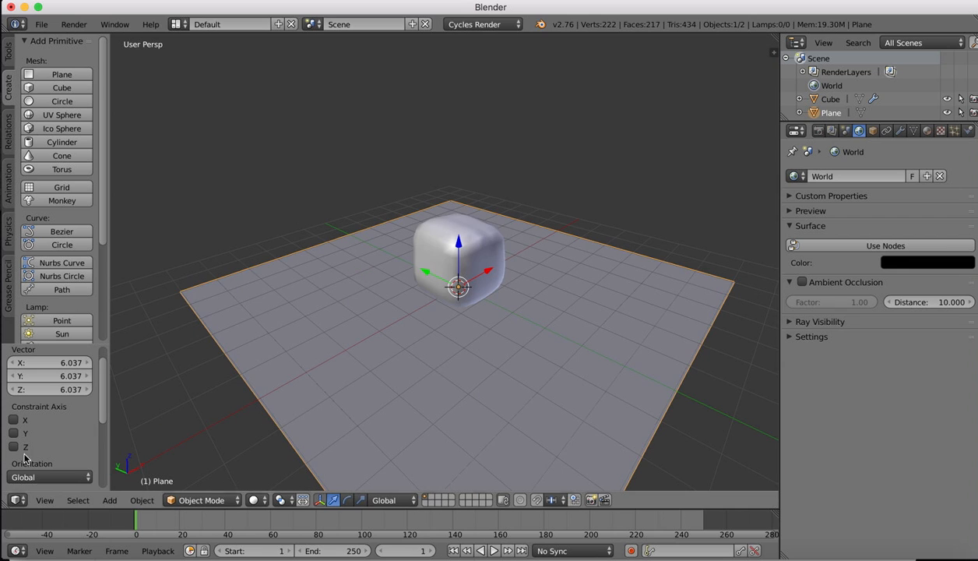
{"action": "left_click", "coordinate": [8, 48]}
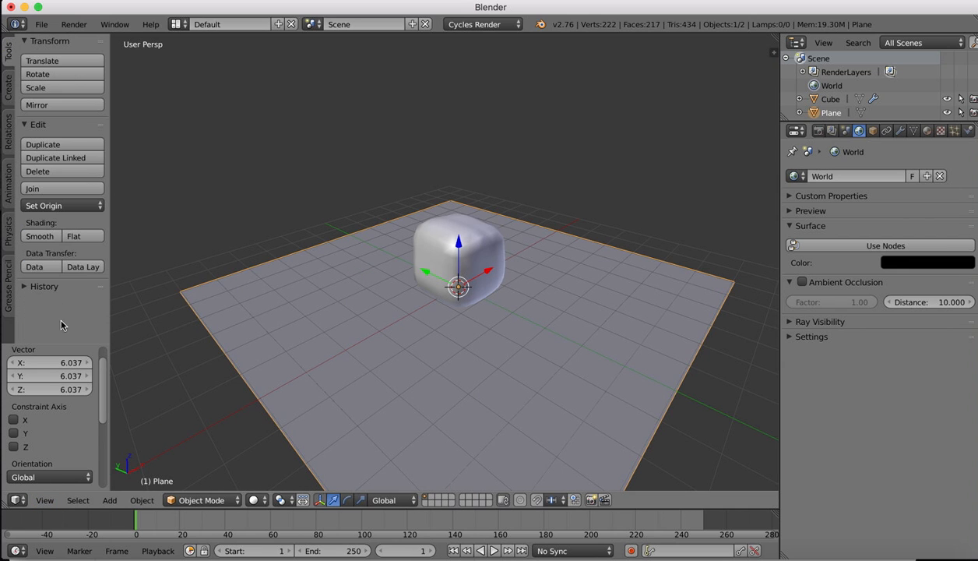
{"action": "left_click", "coordinate": [9, 86]}
{"action": "scroll", "coordinate": [46, 202], "scroll_direction": "down", "scroll_amount": 5}
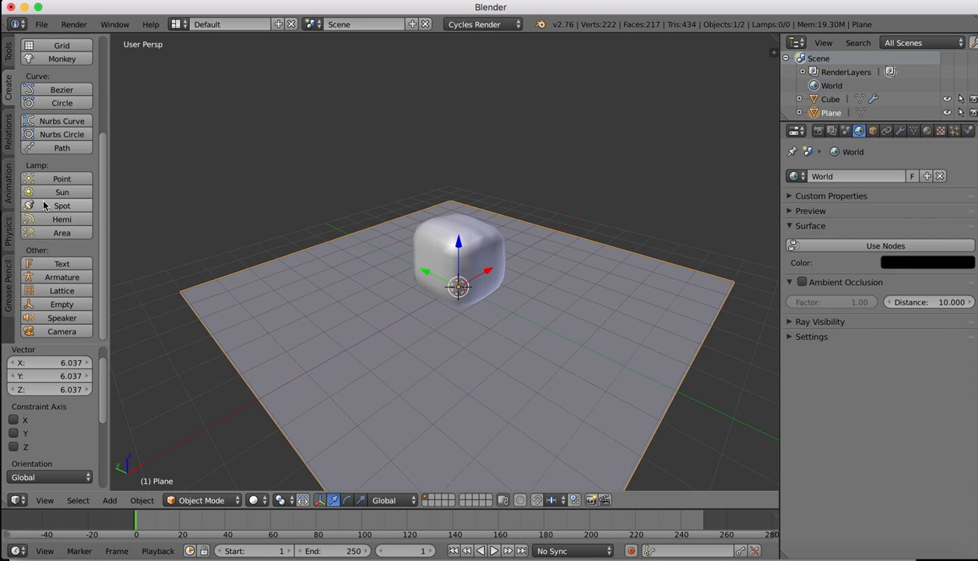
{"action": "left_click", "coordinate": [44, 329]}
Step: Using Normal orientation, pull the camera back along its own Z axis by about (-6.05, -5.96, 4.38) and look through it
{"action": "middle_click_drag", "start_coordinate": [510, 226], "coordinate": [473, 233]}
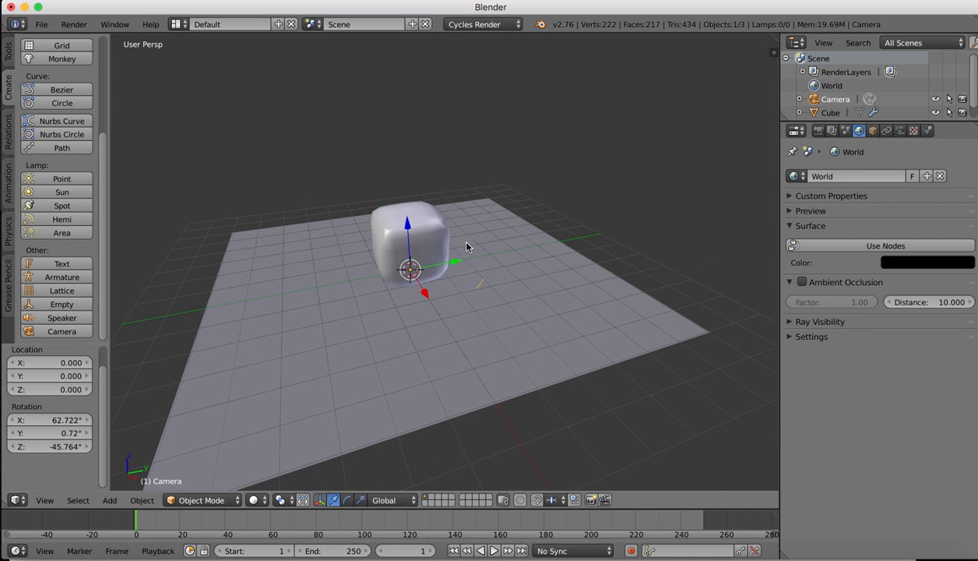
{"action": "left_click", "coordinate": [386, 499]}
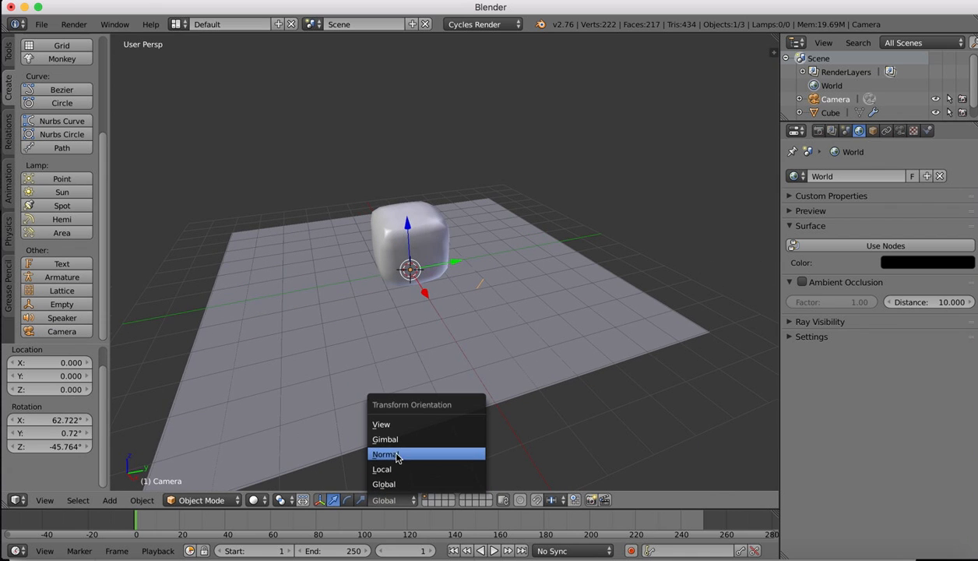
{"action": "left_click", "coordinate": [394, 455]}
{"action": "left_click_drag", "start_coordinate": [369, 246], "coordinate": [140, 119]}
{"action": "left_click", "coordinate": [46, 501]}
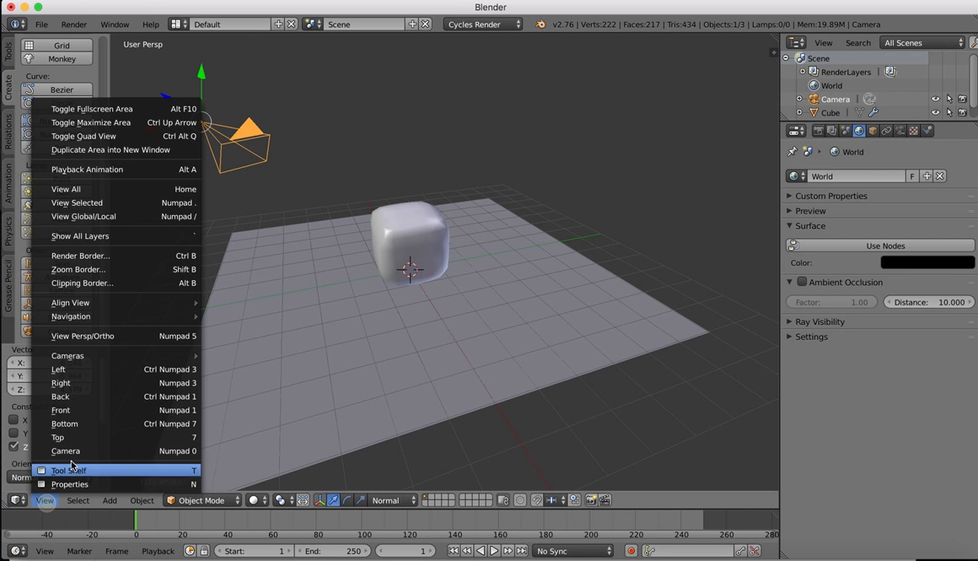
{"action": "left_click", "coordinate": [68, 441]}
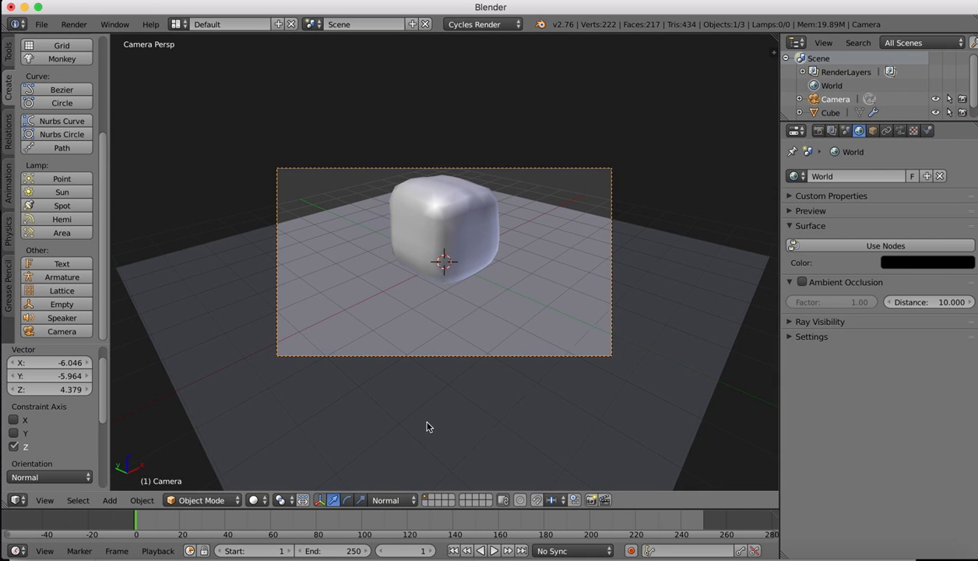
Step: Shift the floor plane by about (-0.098, 0.030, -0.094) beneath the cube
{"action": "right_click", "coordinate": [428, 425]}
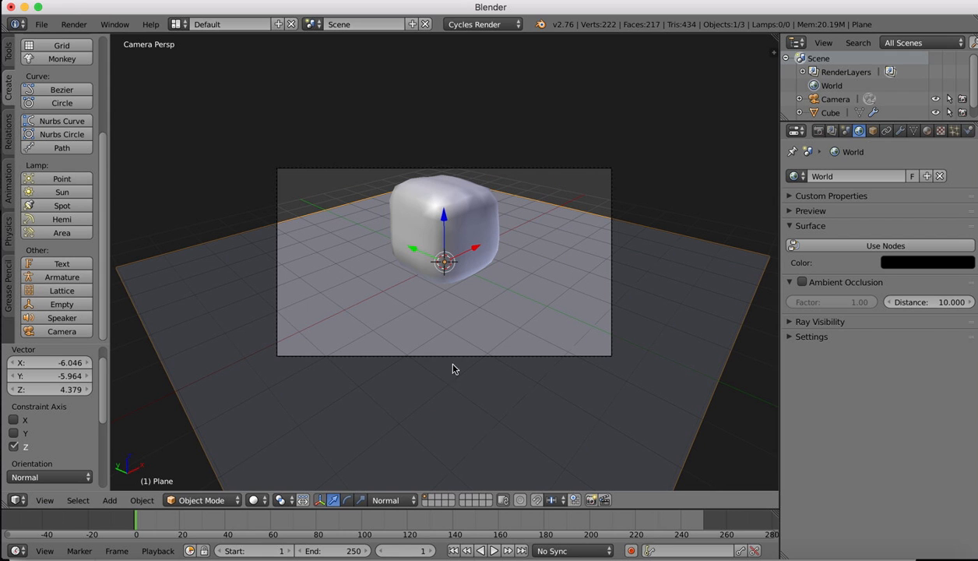
{"action": "key", "text": "g"}
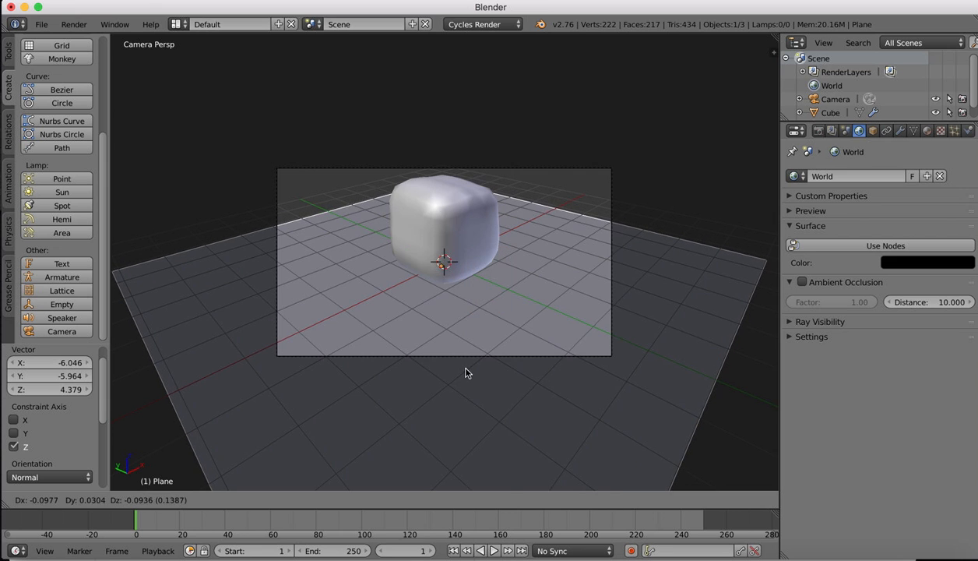
{"action": "left_click", "coordinate": [466, 368]}
Step: Using Global orientation, move the cube in negative X and by about -1.13 along Y, and look through the camera
{"action": "right_click", "coordinate": [449, 207]}
{"action": "middle_click_drag", "start_coordinate": [448, 171], "coordinate": [478, 244]}
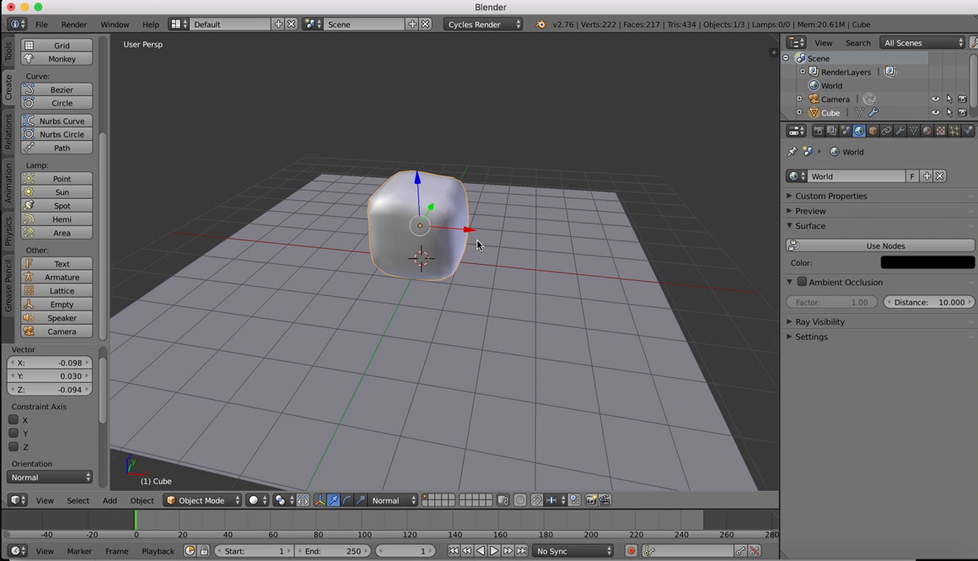
{"action": "left_click", "coordinate": [389, 500]}
{"action": "left_click", "coordinate": [385, 483]}
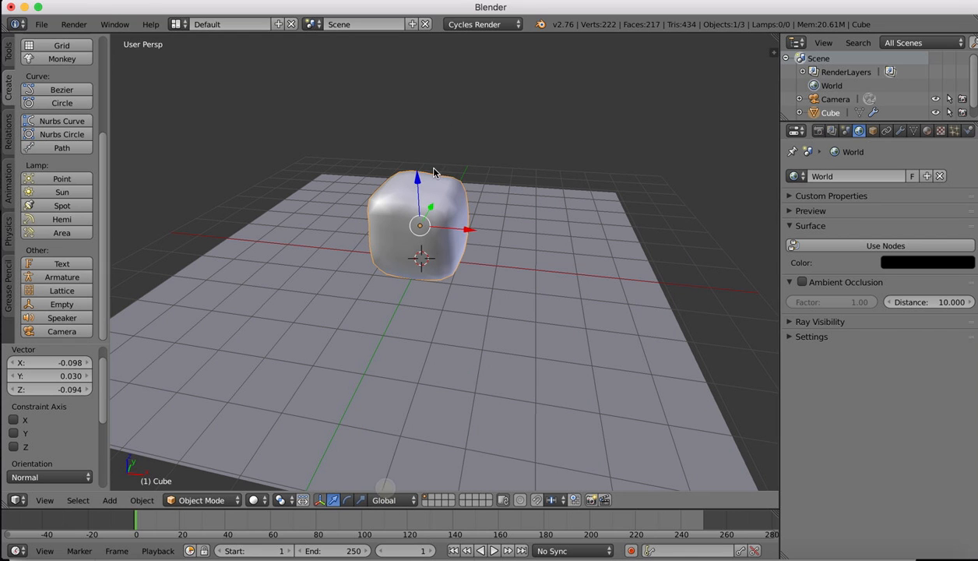
{"action": "left_click_drag", "start_coordinate": [465, 232], "coordinate": [370, 227]}
{"action": "left_click", "coordinate": [51, 500]}
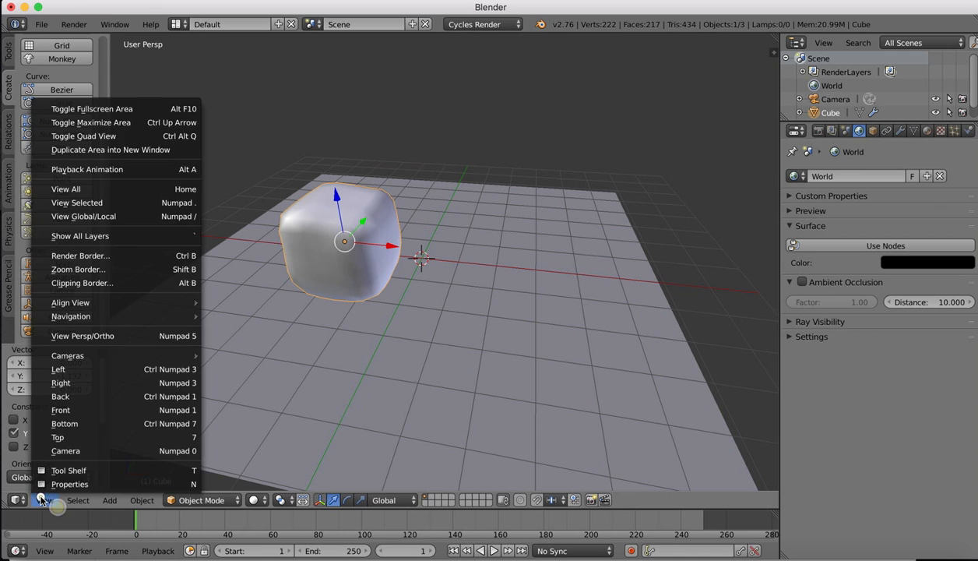
{"action": "left_click", "coordinate": [65, 452]}
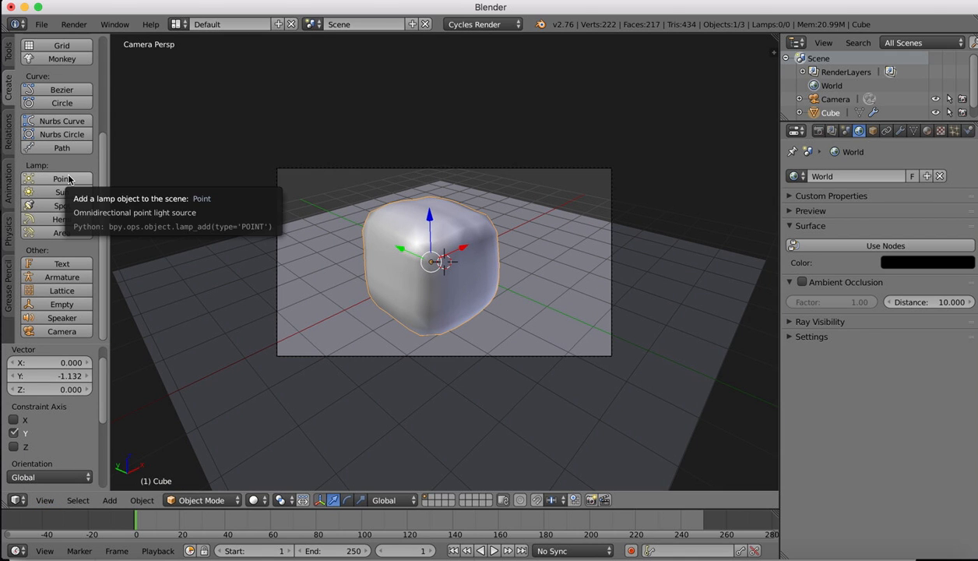
Step: Add a Sun lamp, raise it about 4.57 along Z and preview the camera view in Rendered shading
{"action": "left_click", "coordinate": [52, 193]}
{"action": "left_click_drag", "start_coordinate": [444, 218], "coordinate": [439, 31]}
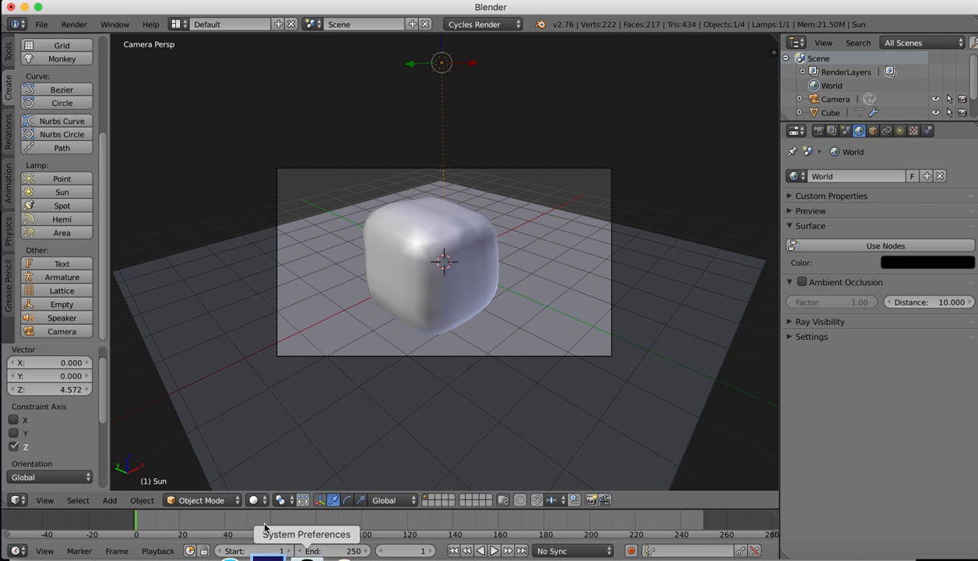
{"action": "left_click", "coordinate": [253, 500]}
{"action": "left_click", "coordinate": [263, 405]}
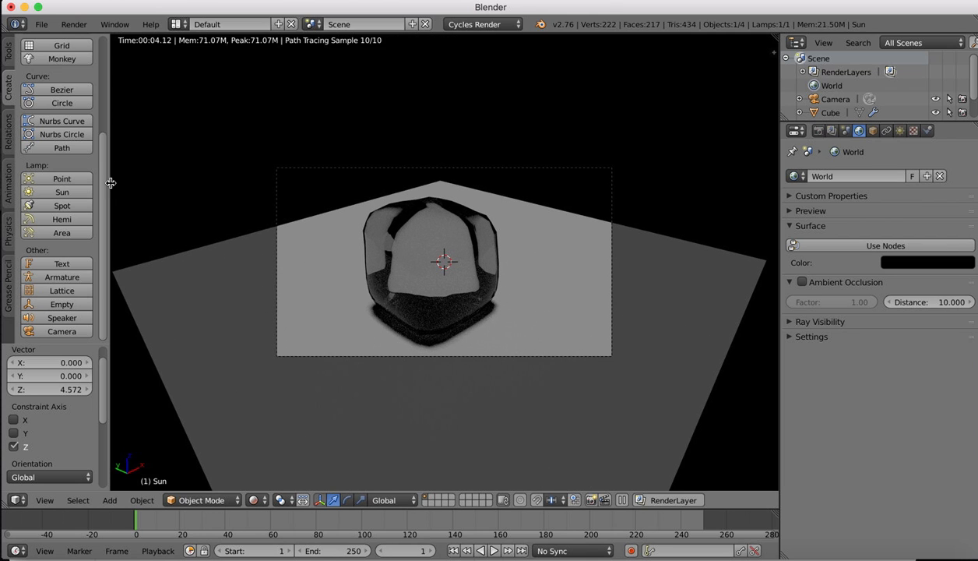
Step: Add a Point lamp at the scene origin and, in Solid shading, raise it about 1.88 along Z
{"action": "left_click", "coordinate": [55, 181]}
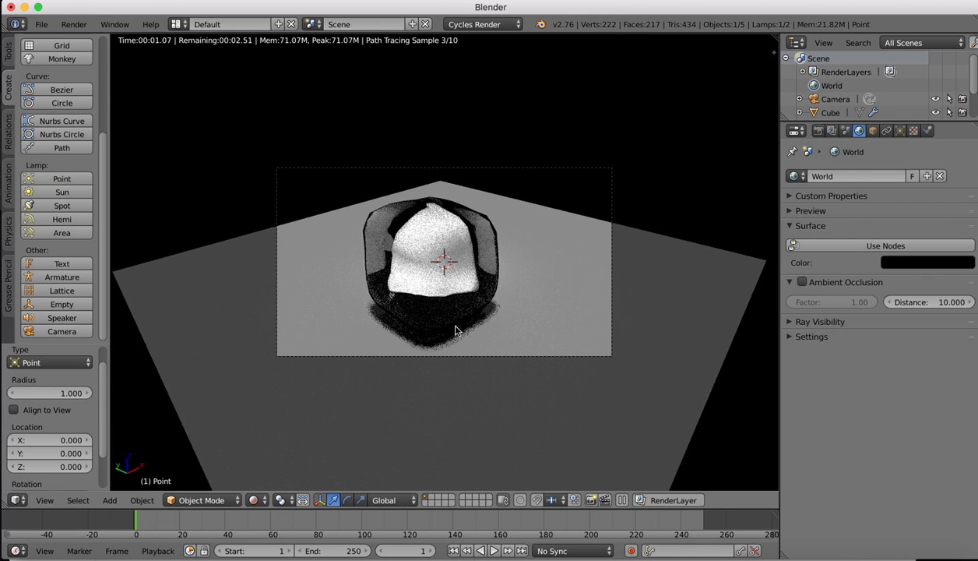
{"action": "left_click", "coordinate": [253, 500]}
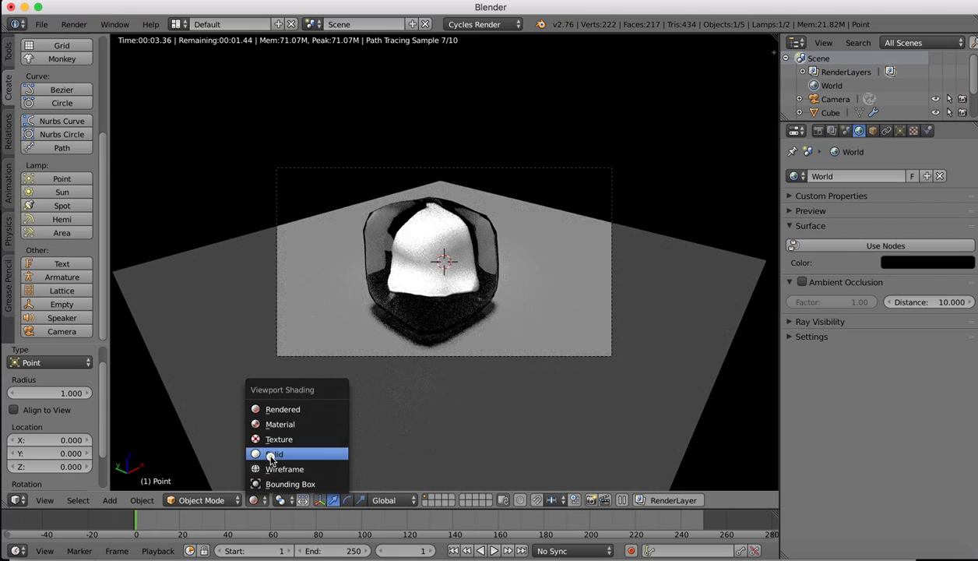
{"action": "left_click", "coordinate": [271, 454]}
{"action": "scroll", "coordinate": [477, 163], "scroll_direction": "left", "scroll_amount": 10}
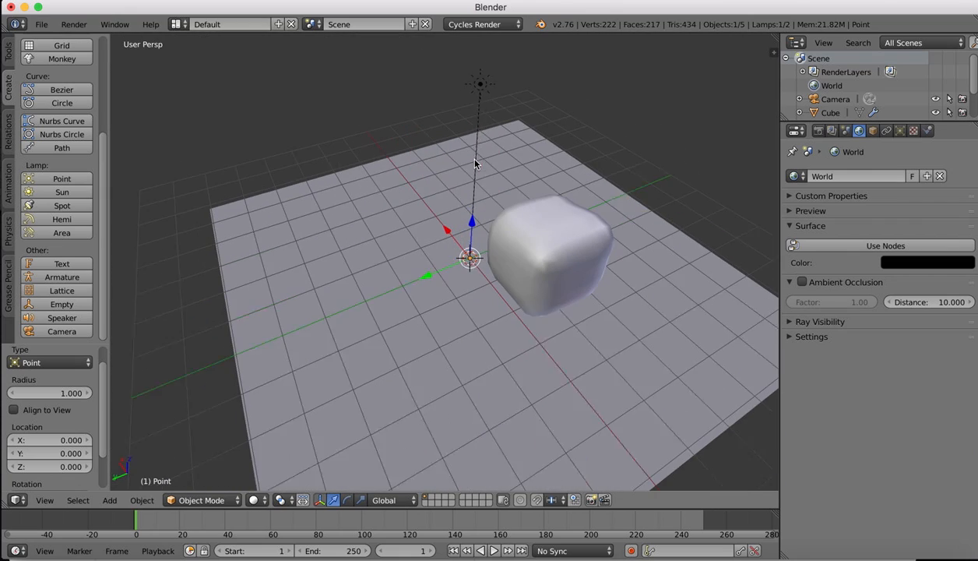
{"action": "left_click_drag", "start_coordinate": [472, 224], "coordinate": [469, 165]}
{"action": "scroll", "coordinate": [472, 174], "scroll_direction": "left", "scroll_amount": 10}
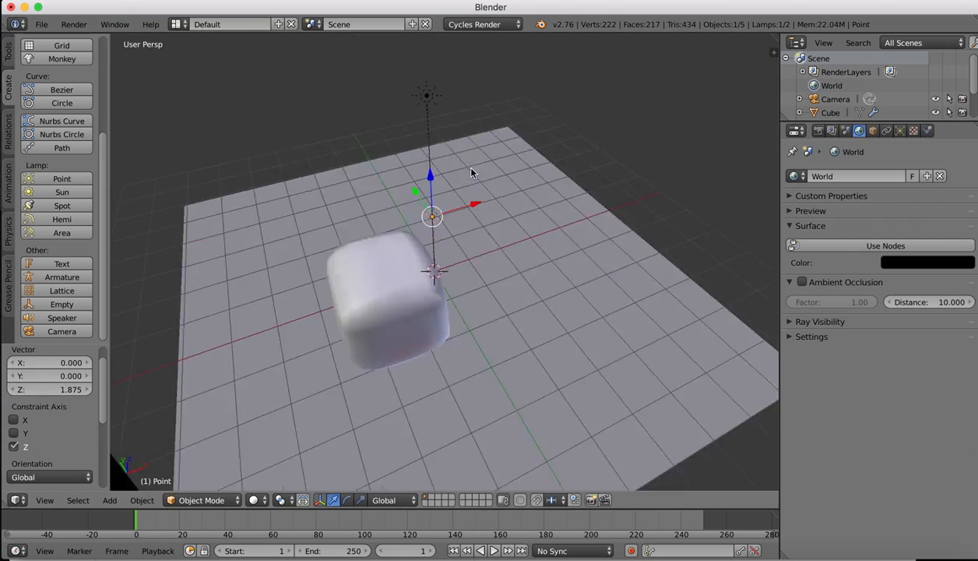
{"action": "right_click_drag", "start_coordinate": [466, 221], "coordinate": [447, 238]}
{"action": "key", "text": "super+z"}
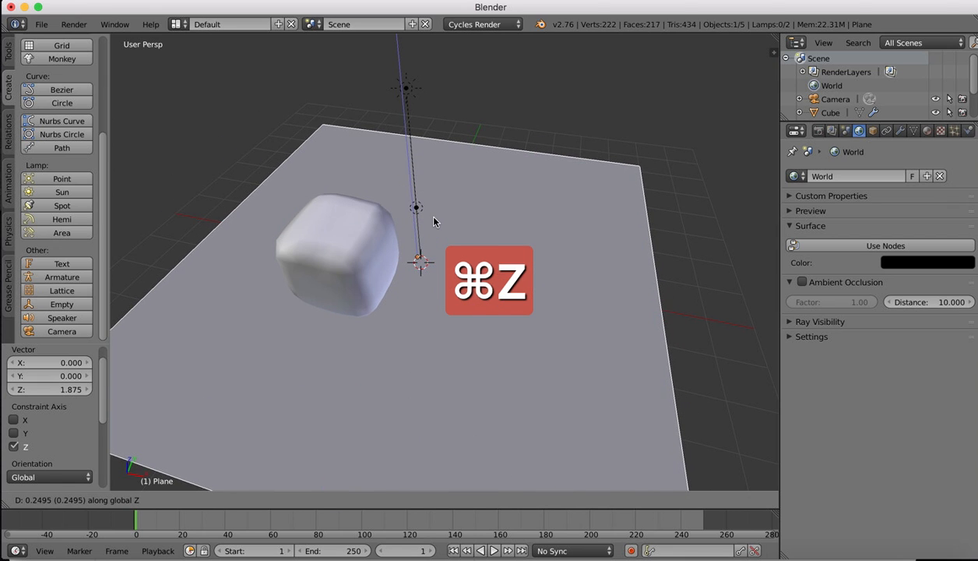
{"action": "right_click", "coordinate": [425, 212]}
Step: Move the Point lamp in negative X past the cube and raise it about 1.26 along Z
{"action": "right_click", "coordinate": [413, 205]}
{"action": "left_click_drag", "start_coordinate": [463, 218], "coordinate": [337, 186]}
{"action": "left_click_drag", "start_coordinate": [271, 146], "coordinate": [259, 102]}
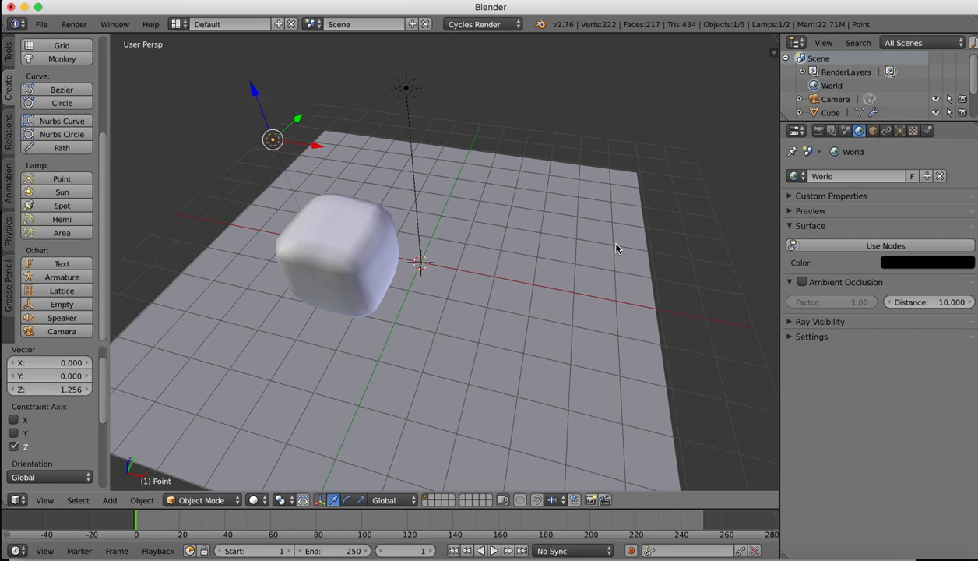
{"action": "middle_click_drag", "start_coordinate": [608, 240], "coordinate": [686, 257]}
Step: Enable nodes for the world surface and set its Background color to an Environment Texture
{"action": "left_click", "coordinate": [864, 245]}
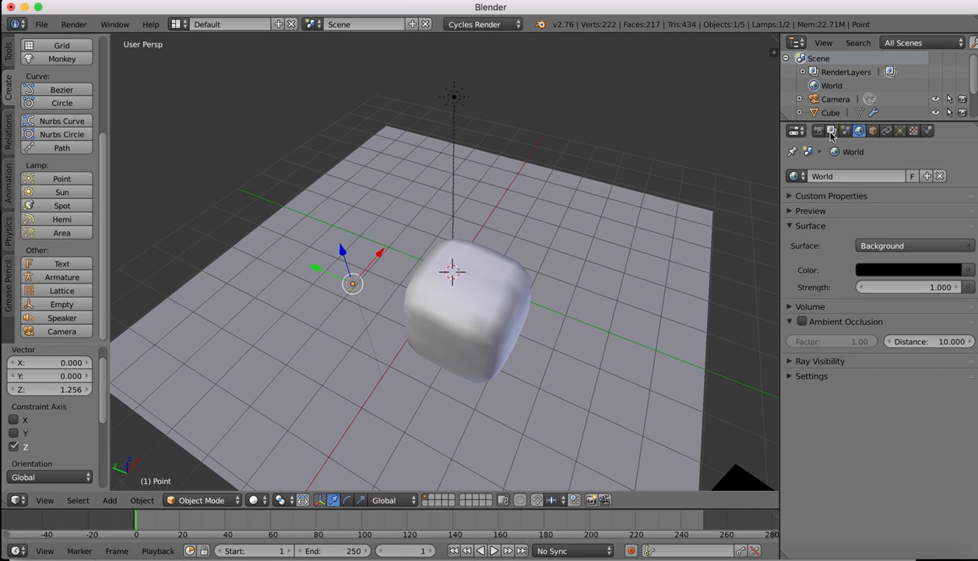
{"action": "left_click", "coordinate": [966, 271]}
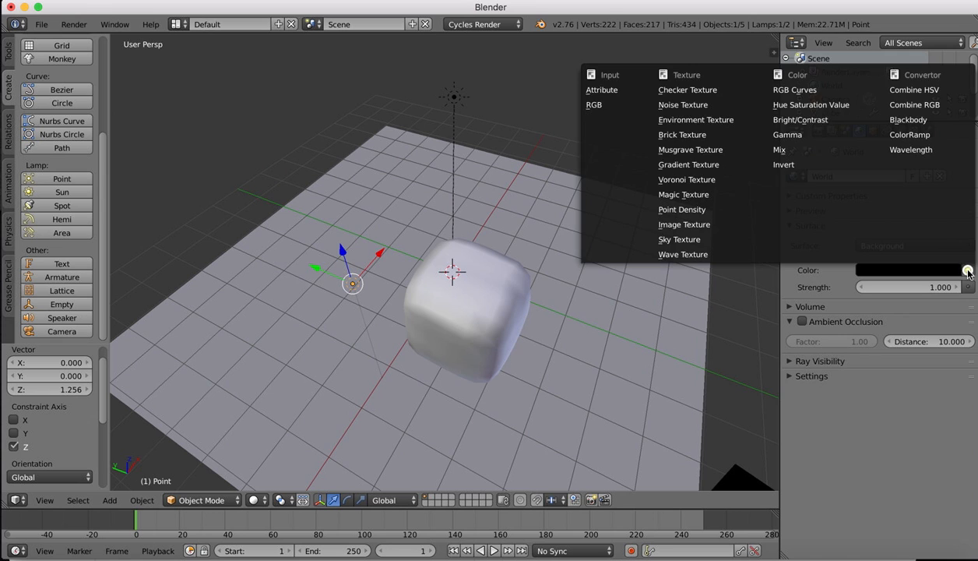
{"action": "left_click", "coordinate": [699, 122]}
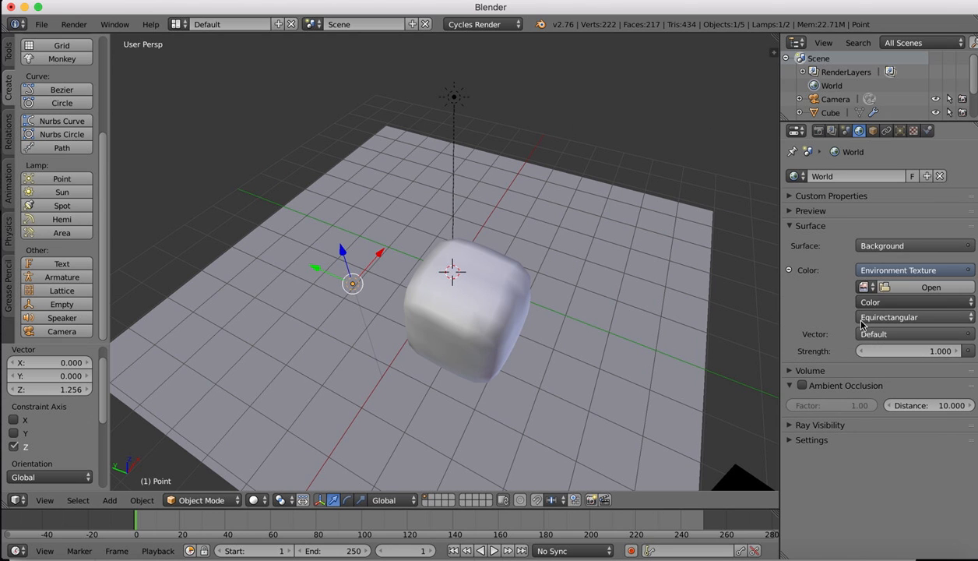
Step: Load studio010.jpg from the Desktop's Stock images/Environment Maps folder as the world's environment image
{"action": "left_click", "coordinate": [887, 287]}
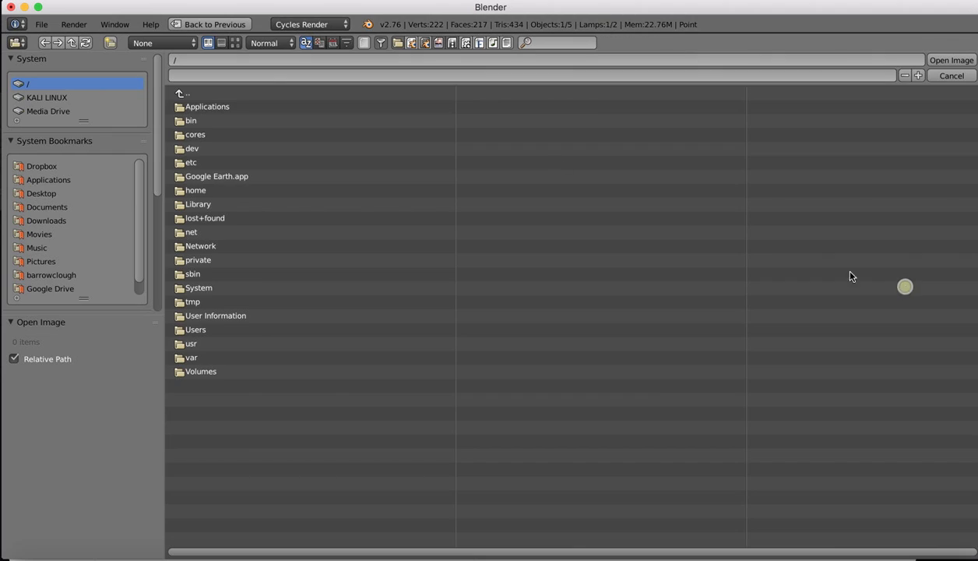
{"action": "left_click", "coordinate": [45, 193]}
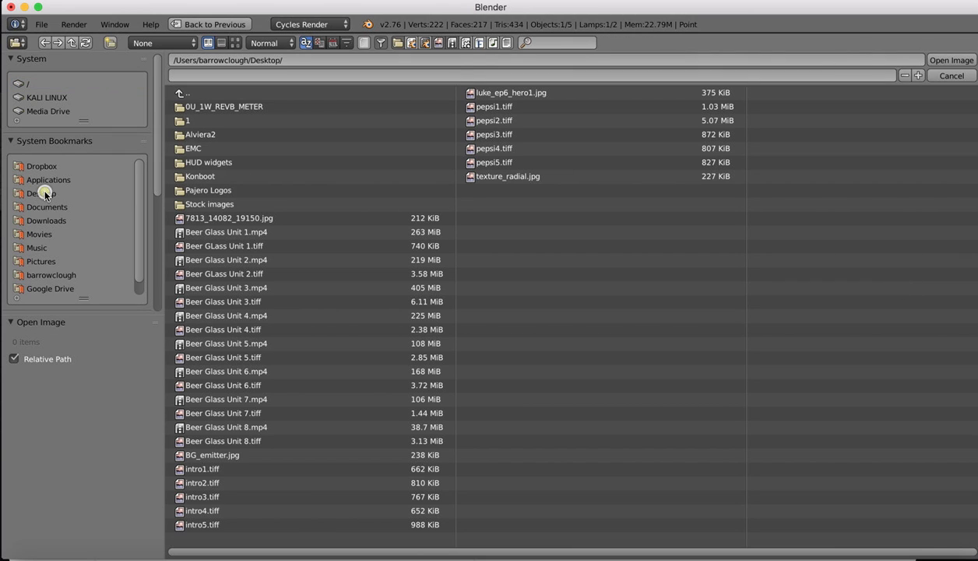
{"action": "left_click", "coordinate": [224, 204]}
{"action": "left_click", "coordinate": [215, 145]}
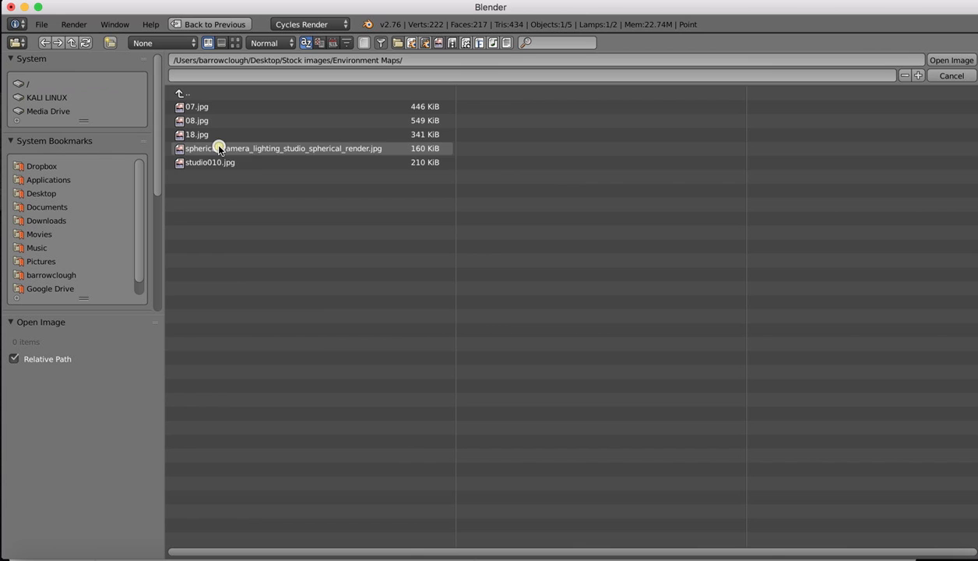
{"action": "left_click", "coordinate": [233, 43]}
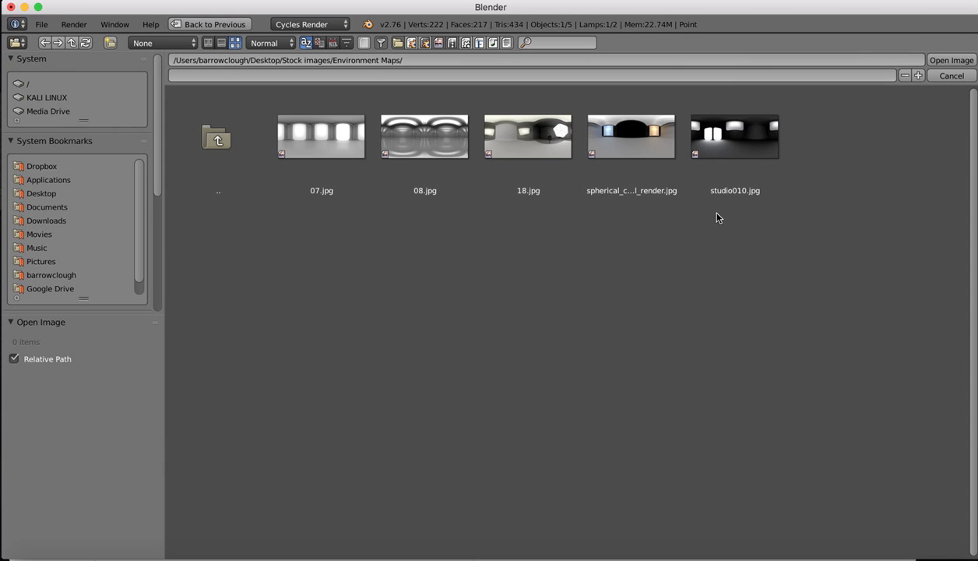
{"action": "left_click", "coordinate": [732, 134]}
{"action": "left_click", "coordinate": [948, 60]}
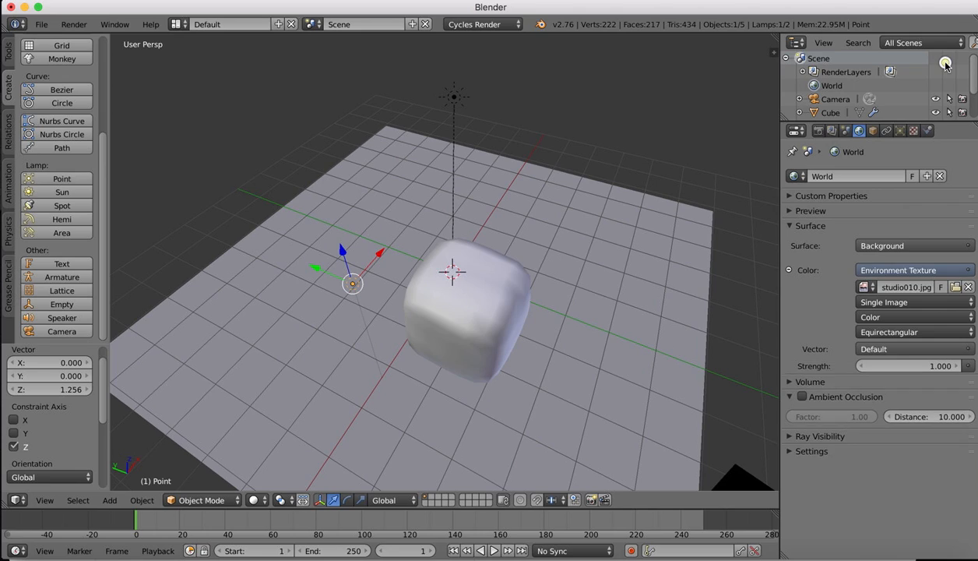
Step: Preview the camera view in Rendered shading and examine the glass cube's reflections and lighting from several angles
{"action": "left_click", "coordinate": [43, 501]}
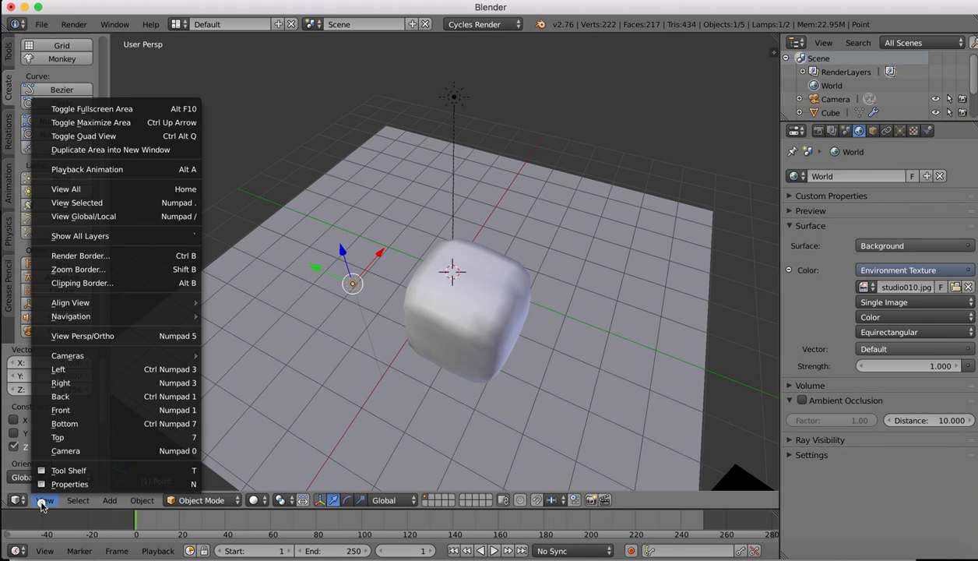
{"action": "left_click", "coordinate": [74, 451]}
{"action": "left_click", "coordinate": [255, 500]}
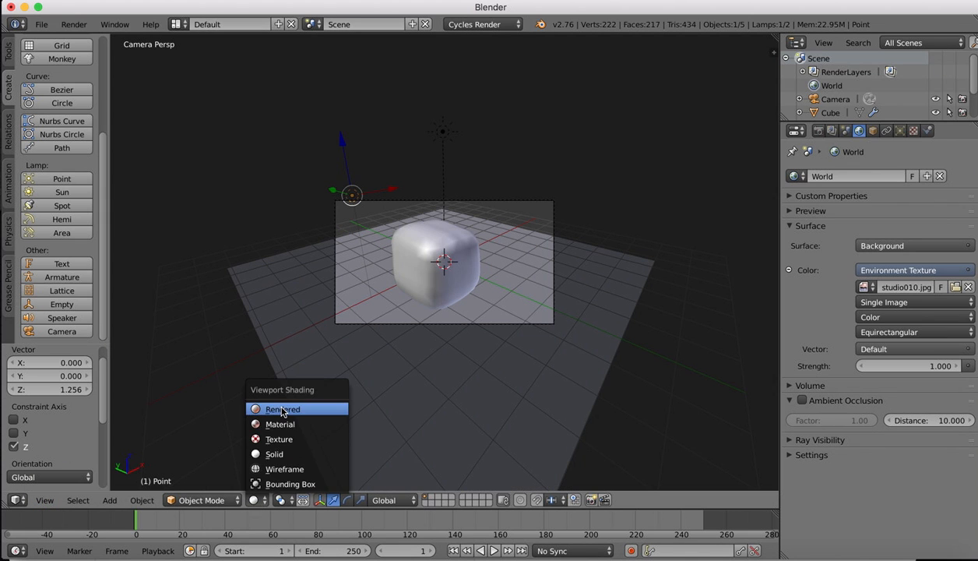
{"action": "left_click", "coordinate": [282, 410]}
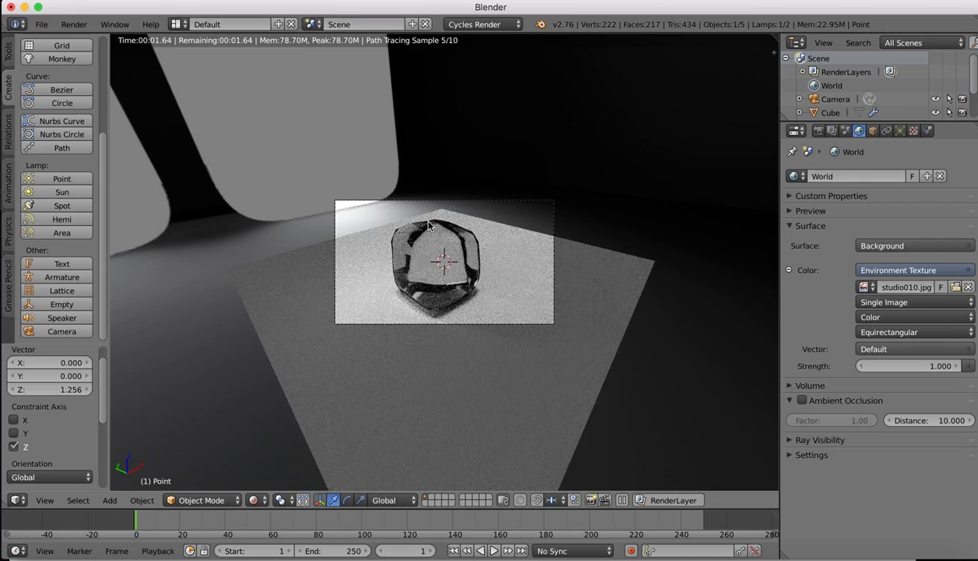
{"action": "scroll", "coordinate": [428, 221], "scroll_direction": "up", "scroll_amount": 2}
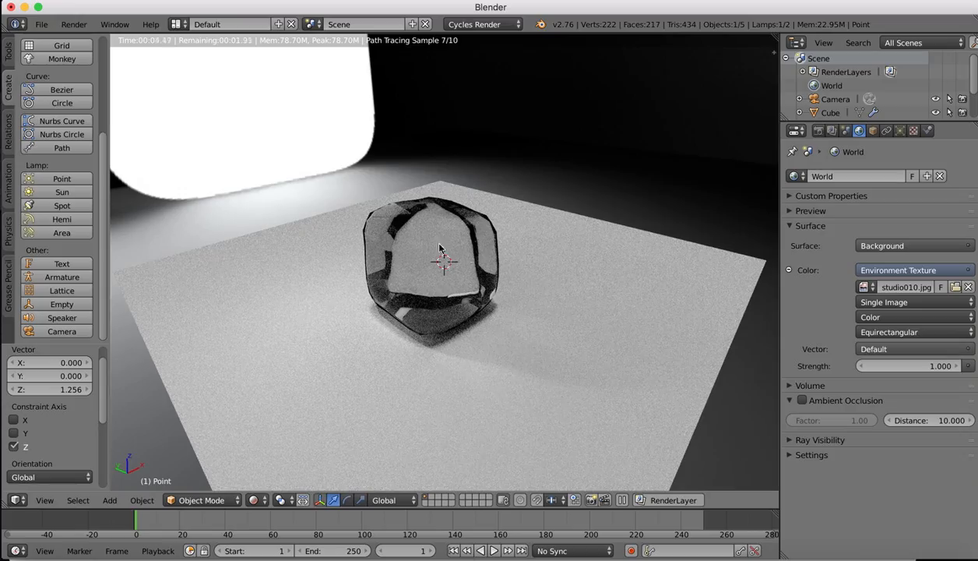
{"action": "scroll", "coordinate": [425, 237], "scroll_direction": "left", "scroll_amount": 3}
{"action": "scroll", "coordinate": [424, 237], "scroll_direction": "right", "scroll_amount": 5}
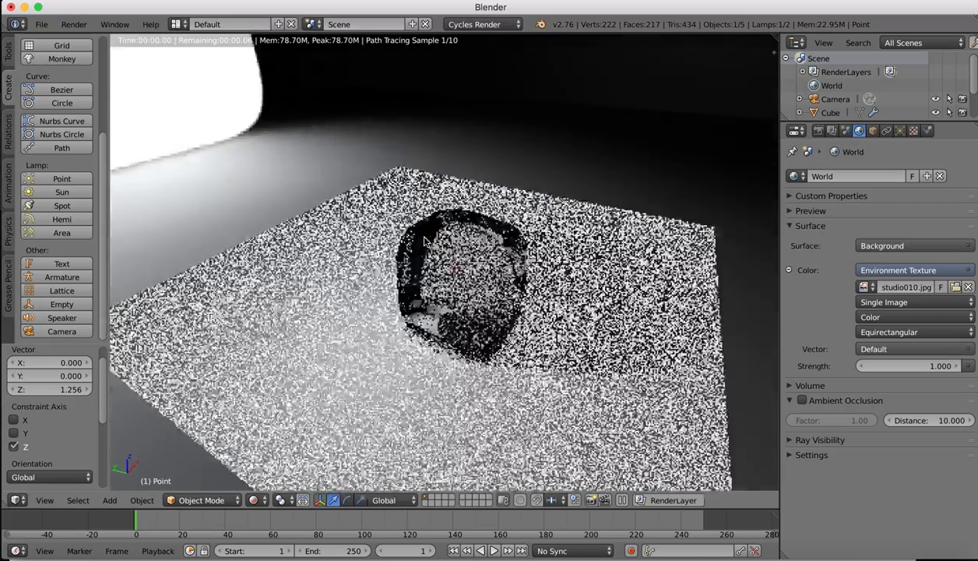
{"action": "scroll", "coordinate": [425, 239], "scroll_direction": "left", "scroll_amount": 4}
{"action": "scroll", "coordinate": [425, 240], "scroll_direction": "right", "scroll_amount": 5}
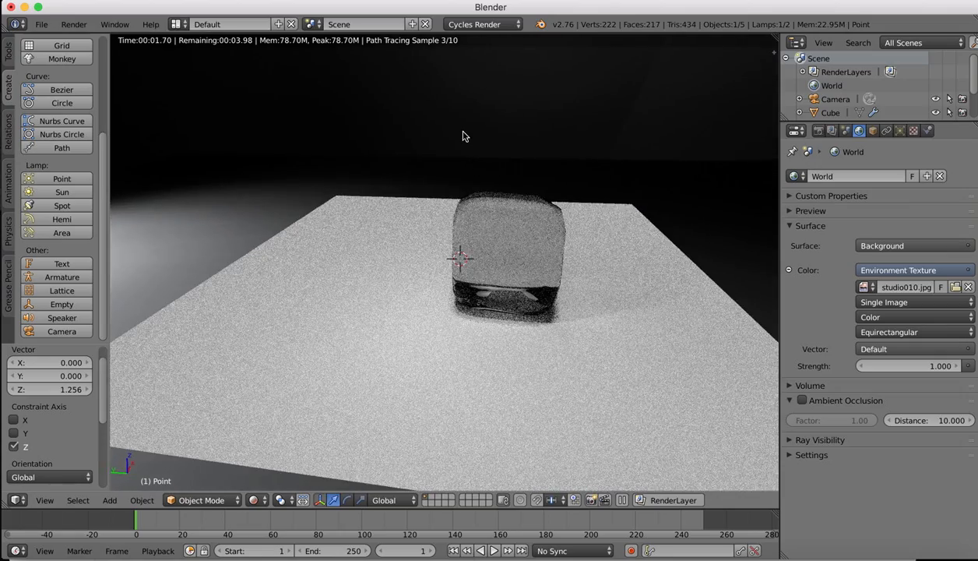
{"action": "scroll", "coordinate": [463, 137], "scroll_direction": "left", "scroll_amount": 8}
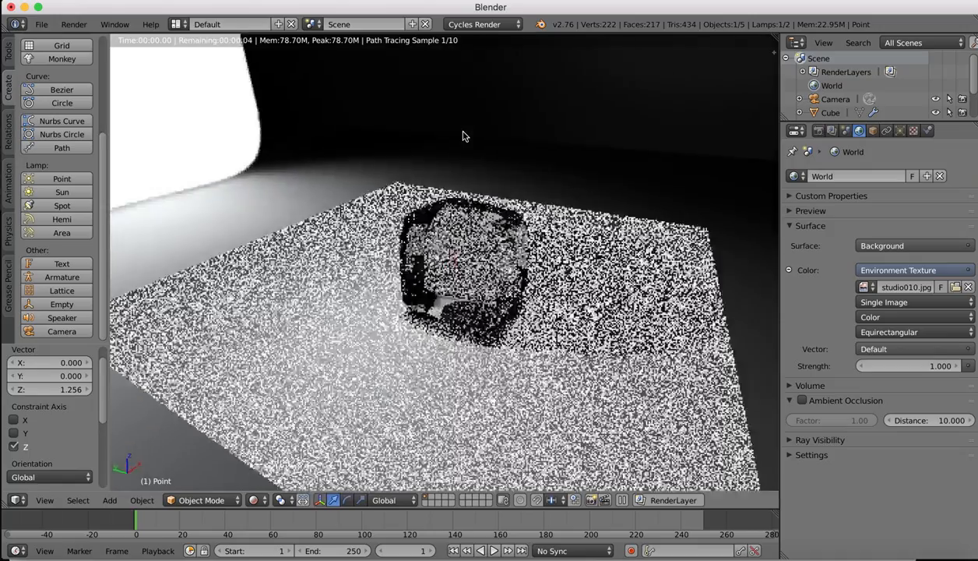
Step: View the reference image render2.png from the Cocktail_Glass folder in Finder, and return to Blender
{"action": "mouse_move", "coordinate": [794, 549]}
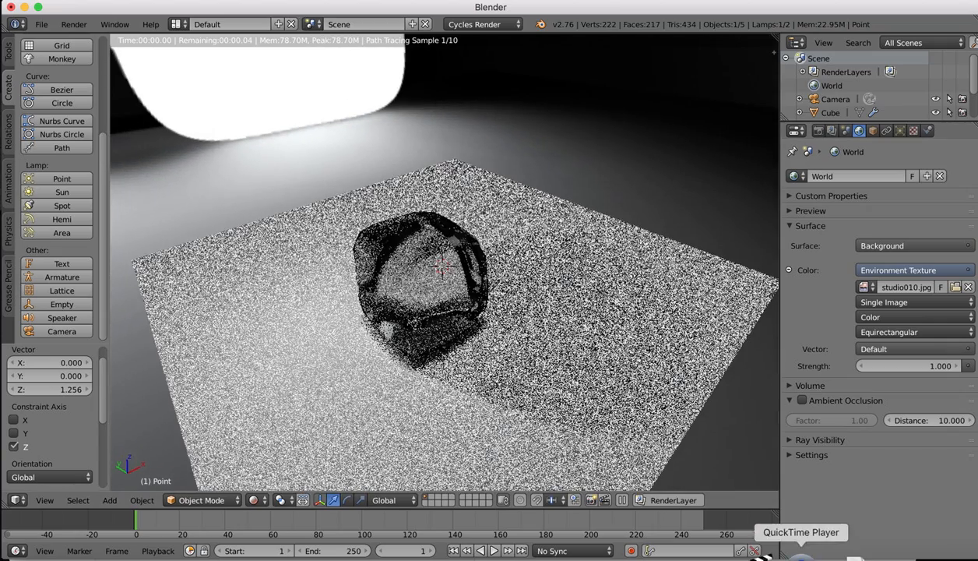
{"action": "left_click", "coordinate": [24, 549]}
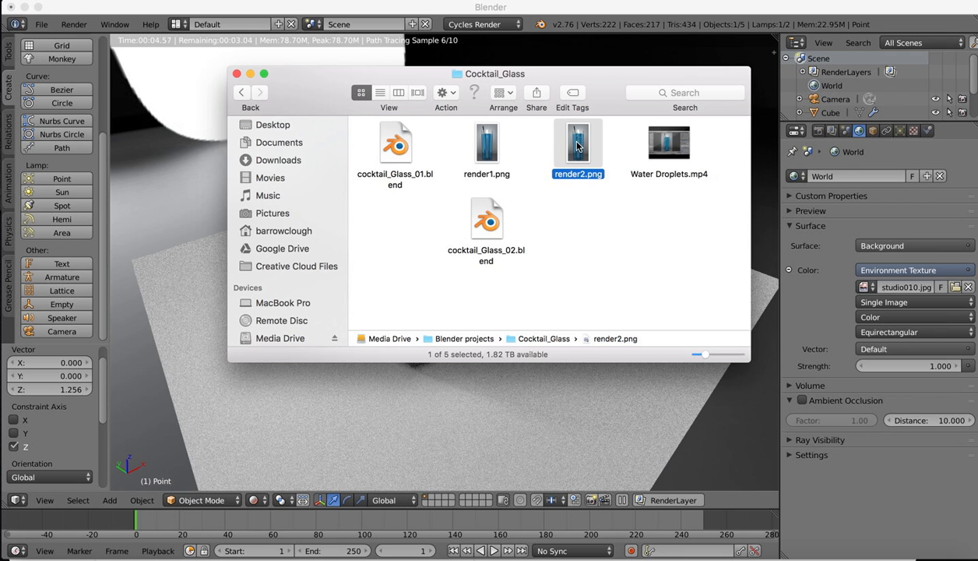
{"action": "double_click", "coordinate": [576, 144]}
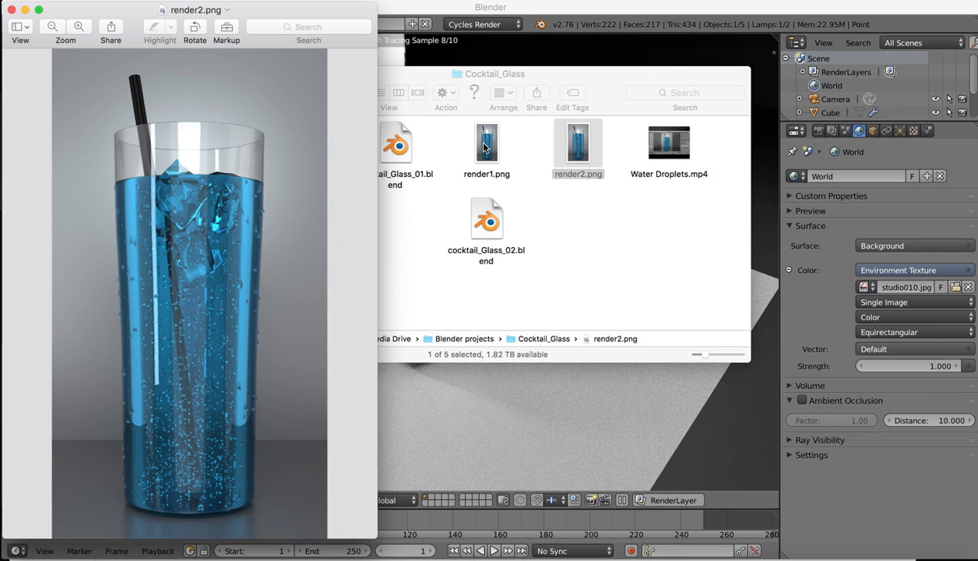
{"action": "left_click_drag", "start_coordinate": [245, 10], "coordinate": [472, 9]}
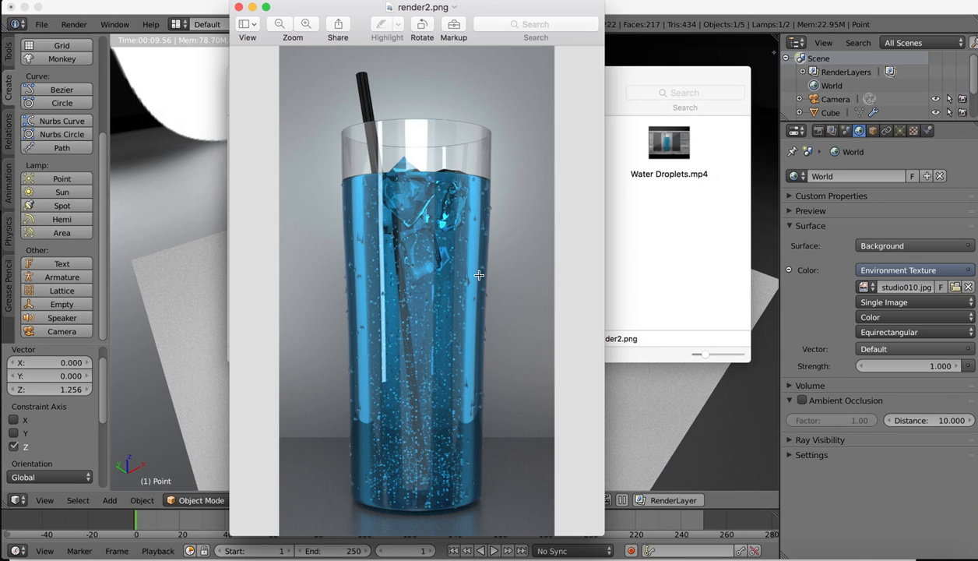
{"action": "left_click", "coordinate": [143, 184]}
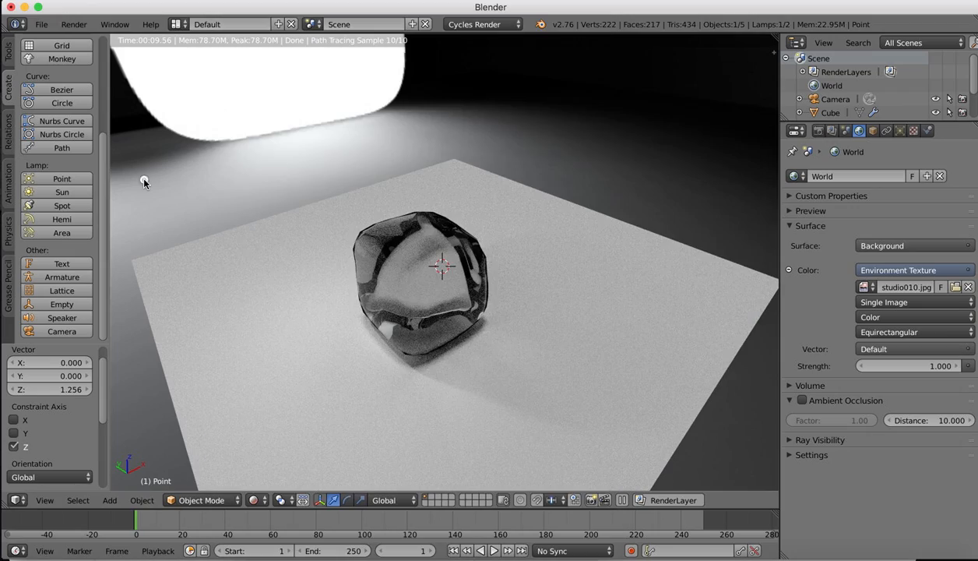
Step: Examine the rendered cube on its floor, return the viewport to Solid shading and inspect the cube from different sides
{"action": "scroll", "coordinate": [527, 219], "scroll_direction": "down", "scroll_amount": 4}
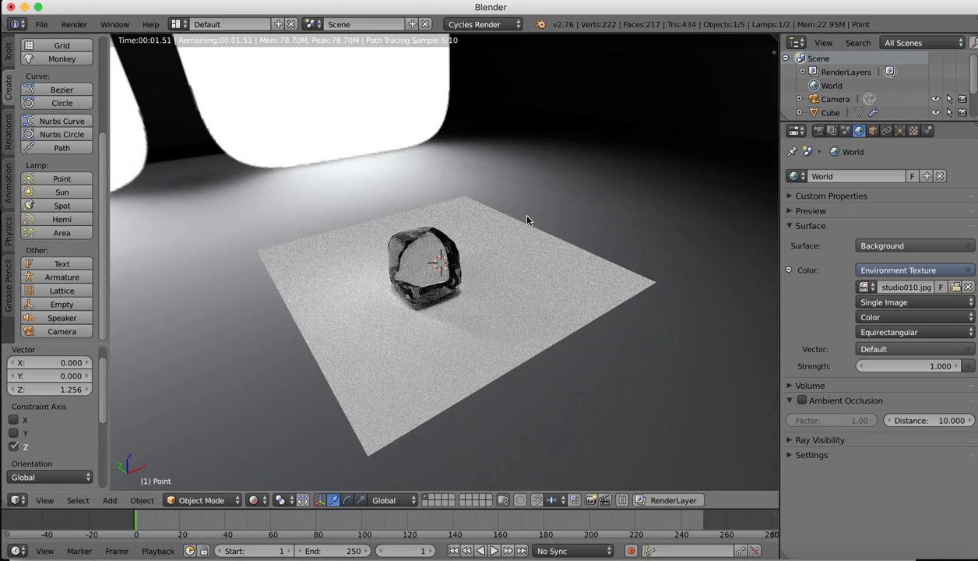
{"action": "scroll", "coordinate": [514, 208], "scroll_direction": "left", "scroll_amount": 5}
{"action": "scroll", "coordinate": [514, 208], "scroll_direction": "left", "scroll_amount": 8}
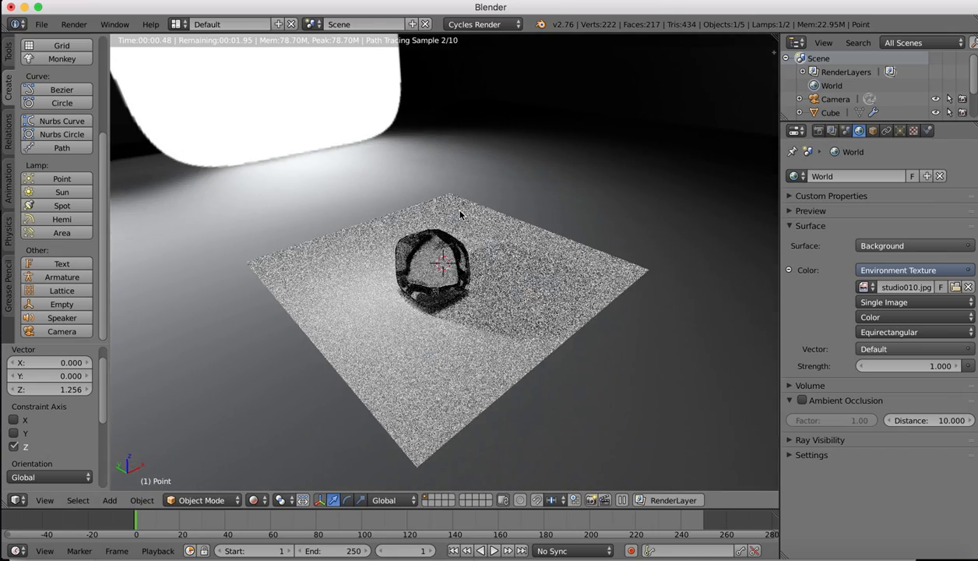
{"action": "left_click", "coordinate": [253, 500]}
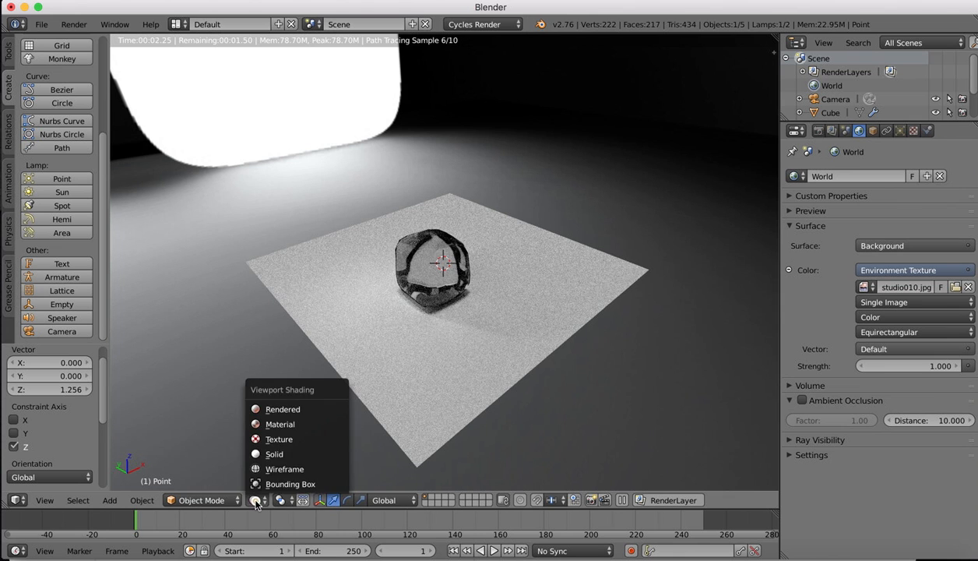
{"action": "left_click", "coordinate": [275, 459]}
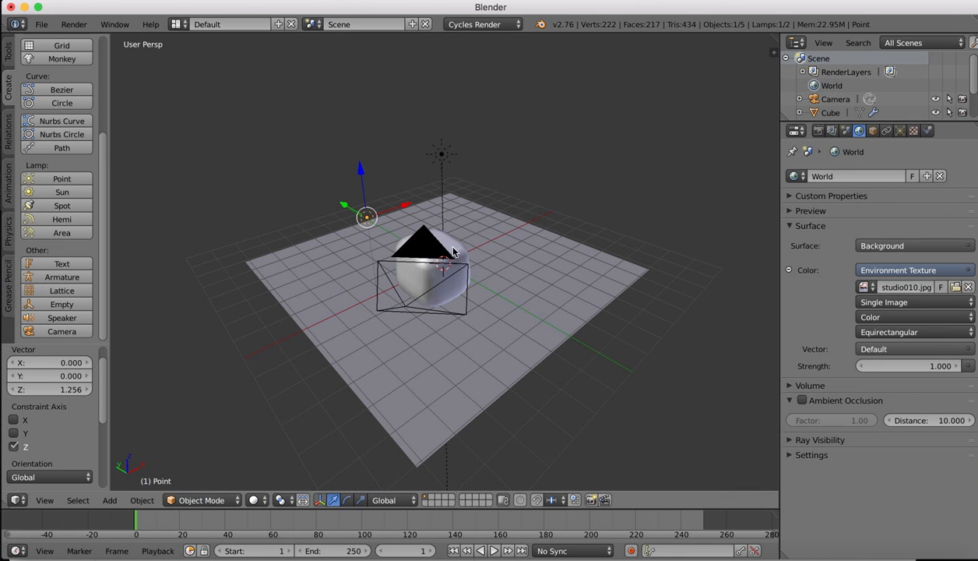
{"action": "scroll", "coordinate": [429, 190], "scroll_direction": "left", "scroll_amount": 7}
{"action": "scroll", "coordinate": [487, 194], "scroll_direction": "up", "scroll_amount": 4}
{"action": "scroll", "coordinate": [488, 191], "scroll_direction": "left", "scroll_amount": 5}
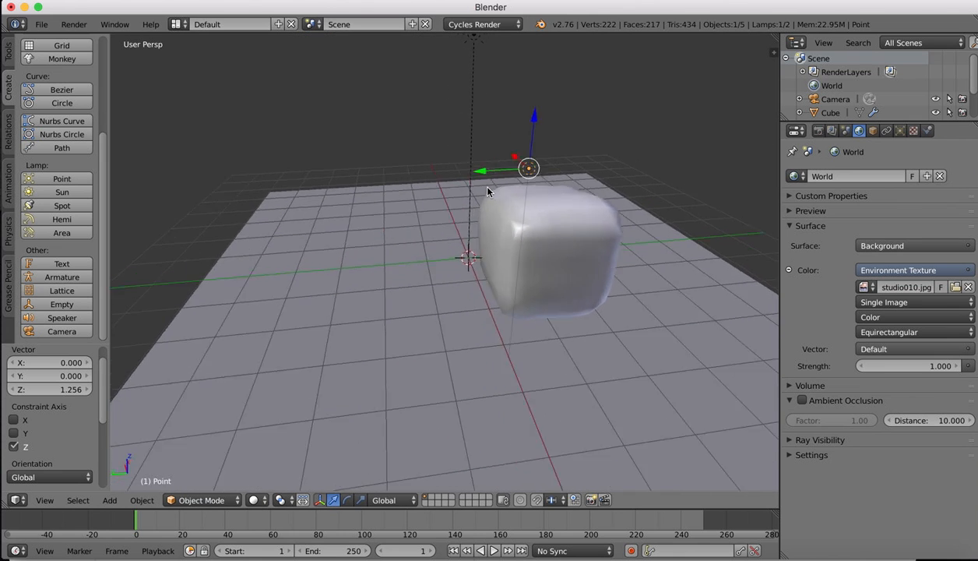
{"action": "scroll", "coordinate": [487, 191], "scroll_direction": "right", "scroll_amount": 9}
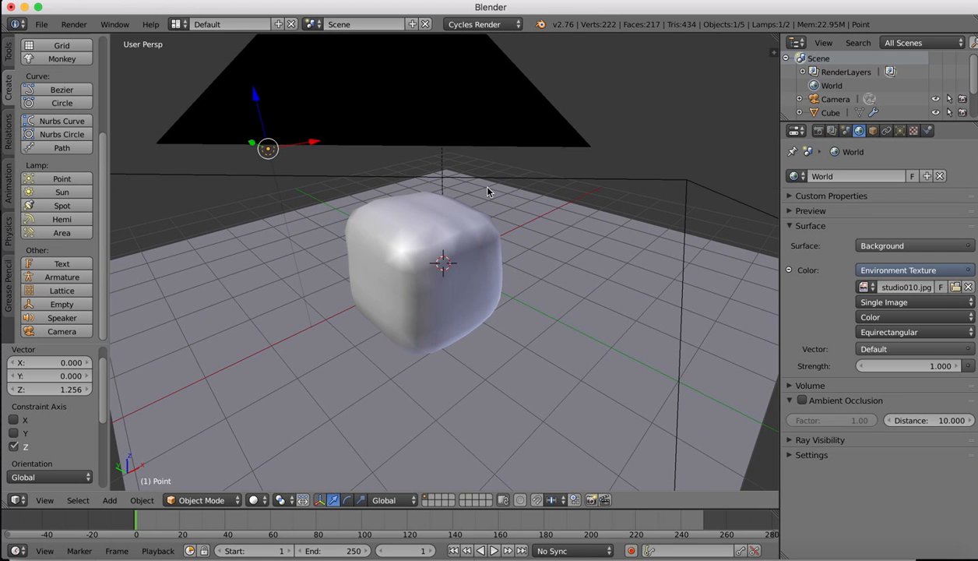